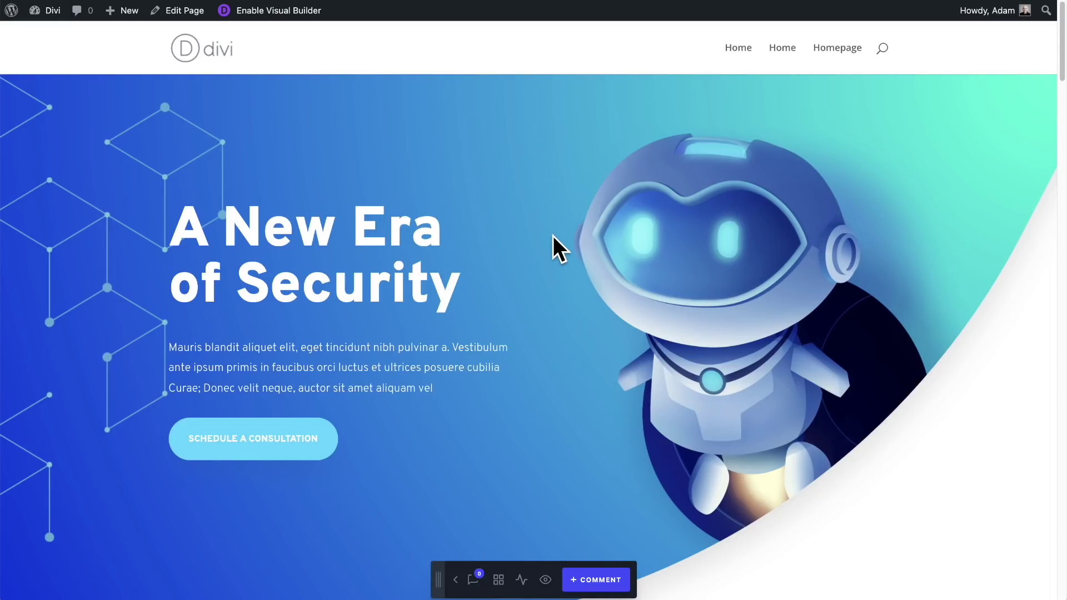
Step: Pin comment 1, 'Hey can you change this heading?', on the A New Era of Security heading
scroll(552, 236, "down", 10)
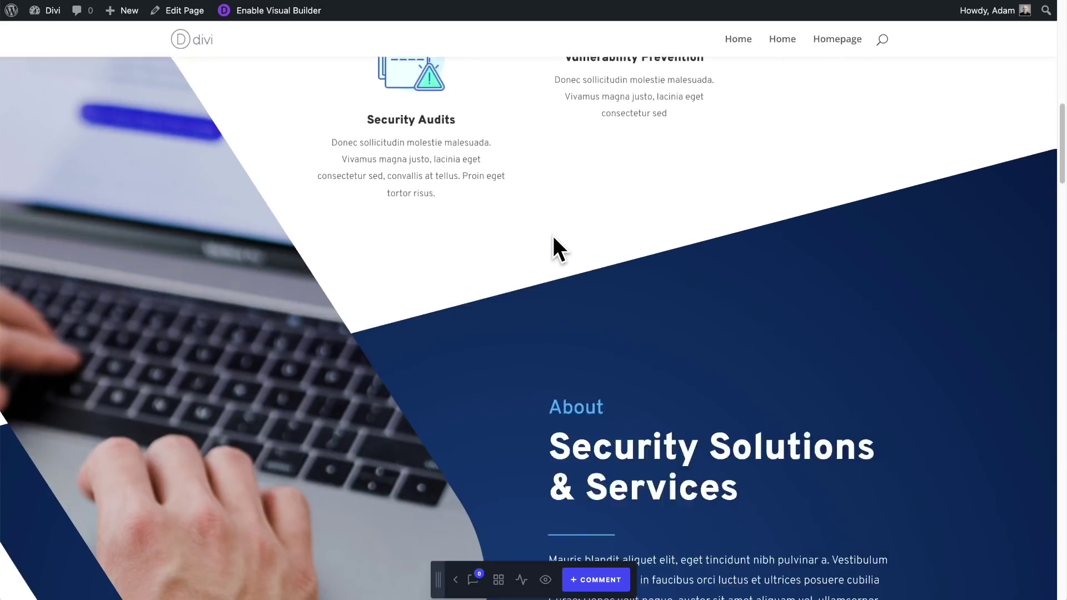
scroll(552, 235, "up", 10)
left_click(500, 498)
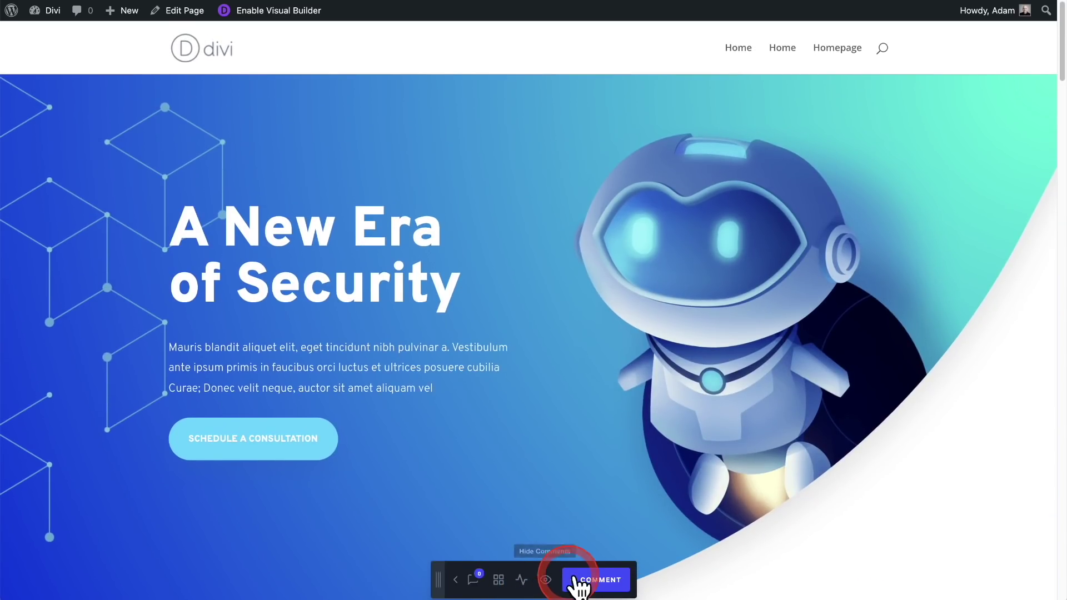
left_click(592, 580)
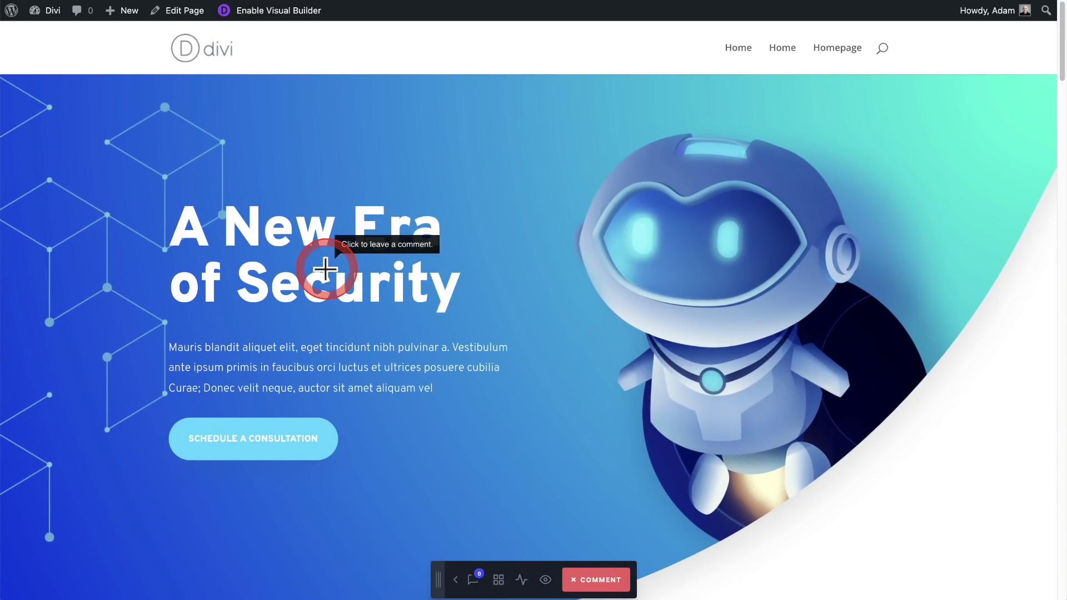
left_click(466, 291)
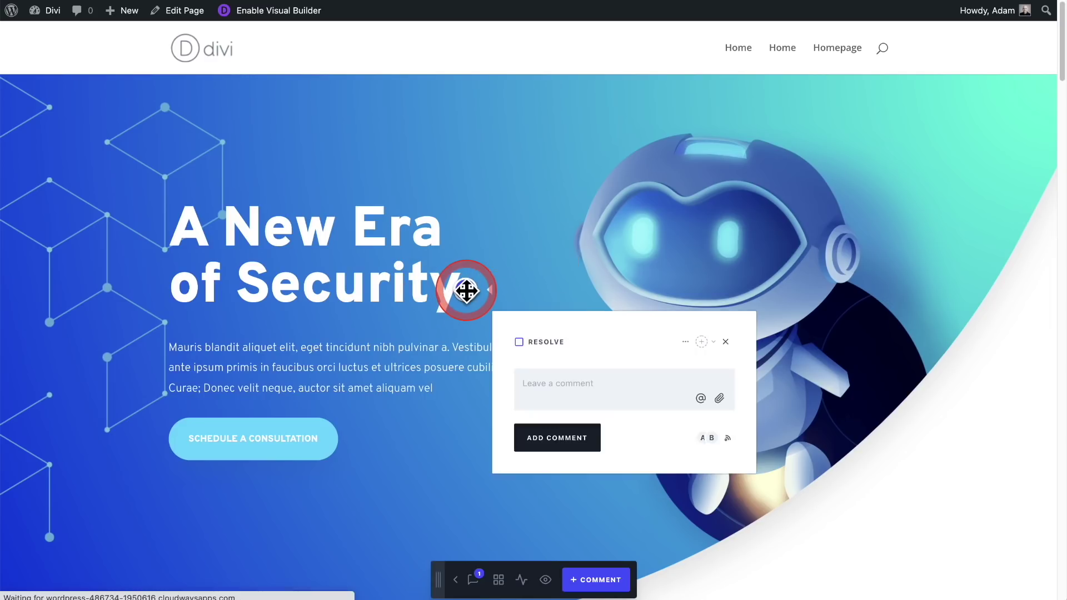
left_click(574, 333)
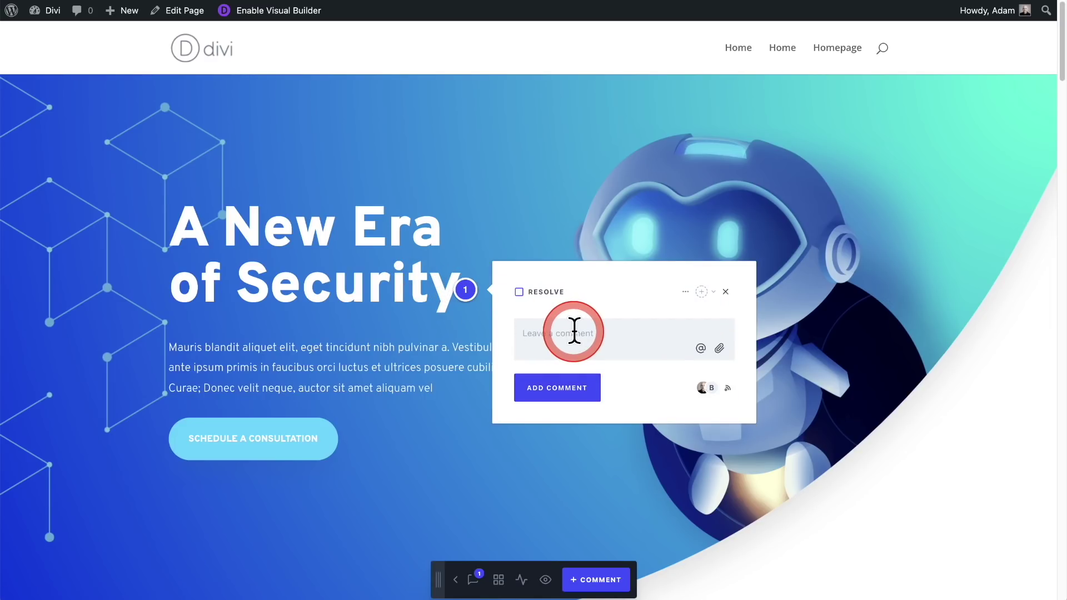
type("Hey can you change this heading?")
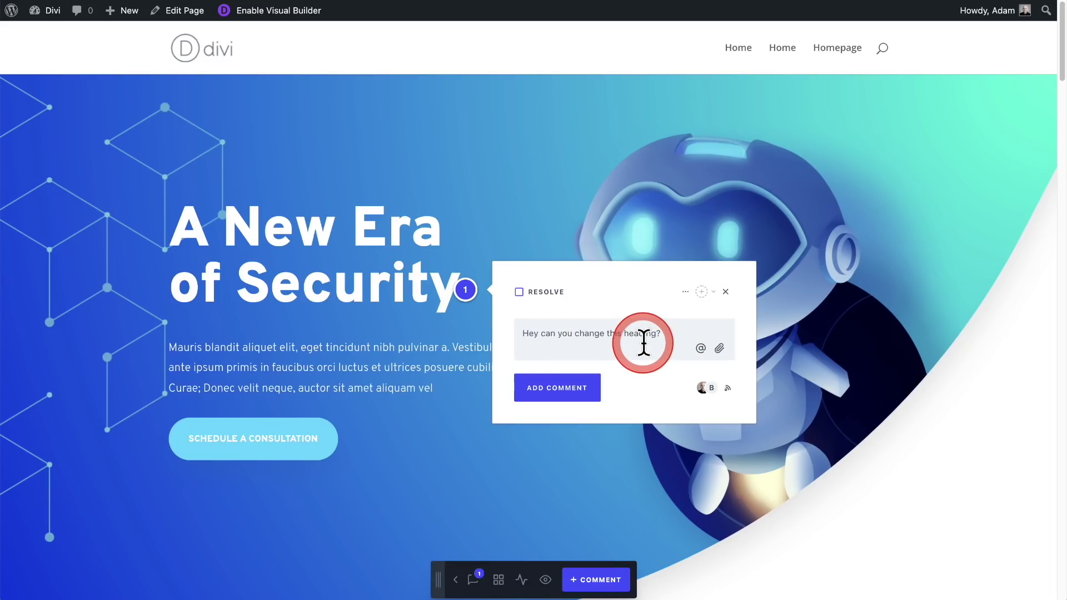
left_click(685, 292)
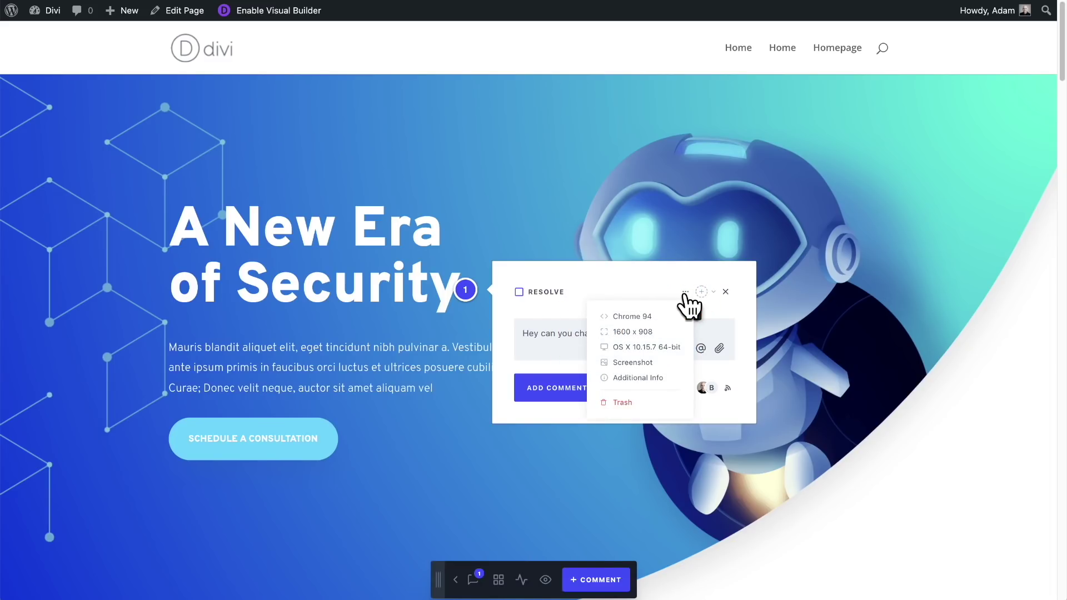
left_click(642, 286)
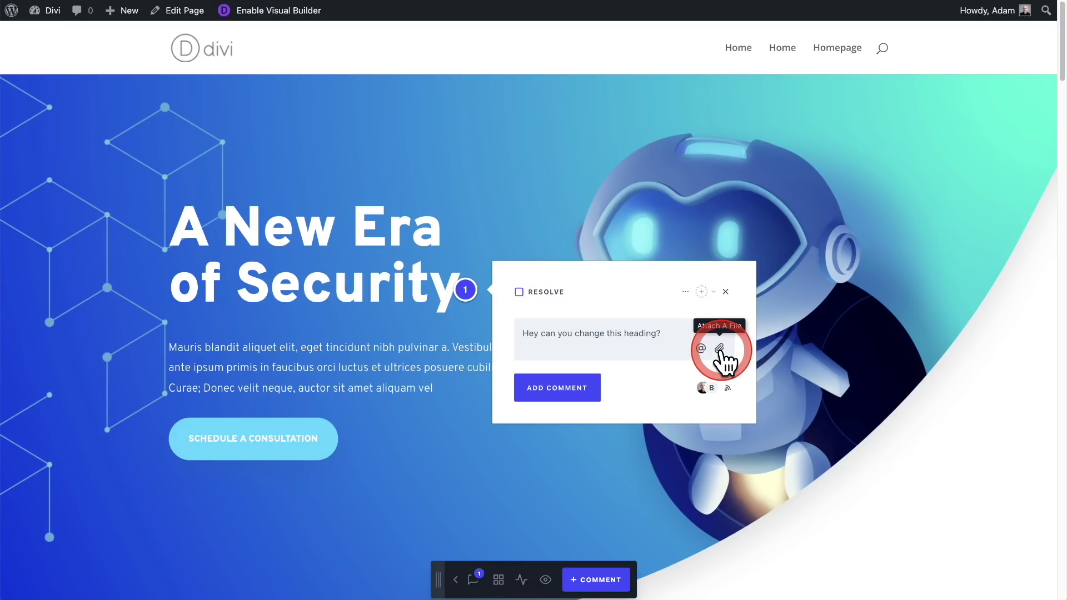
left_click(584, 385)
left_click(447, 362)
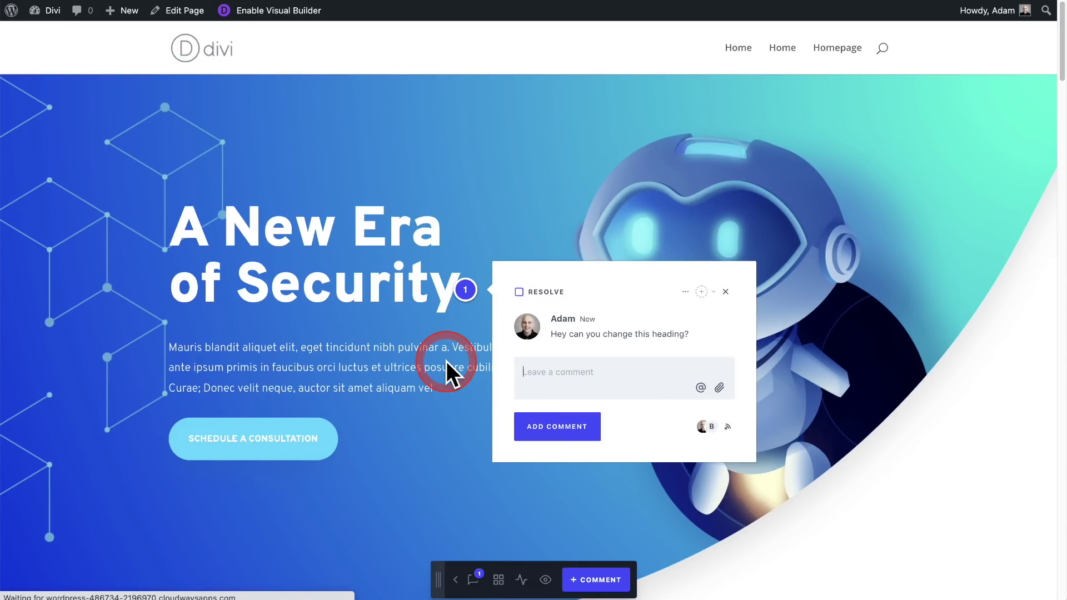
Step: Post the comment 'Can you change this icon' pinned to the Security Audits feature icon
scroll(524, 368, "down", 10)
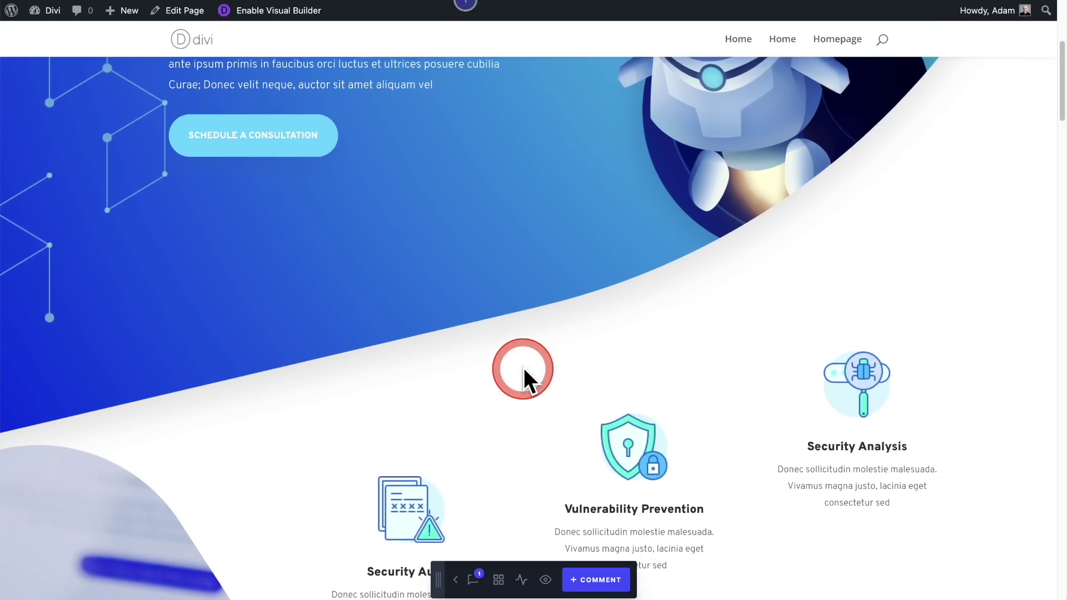
scroll(524, 367, "up", 3)
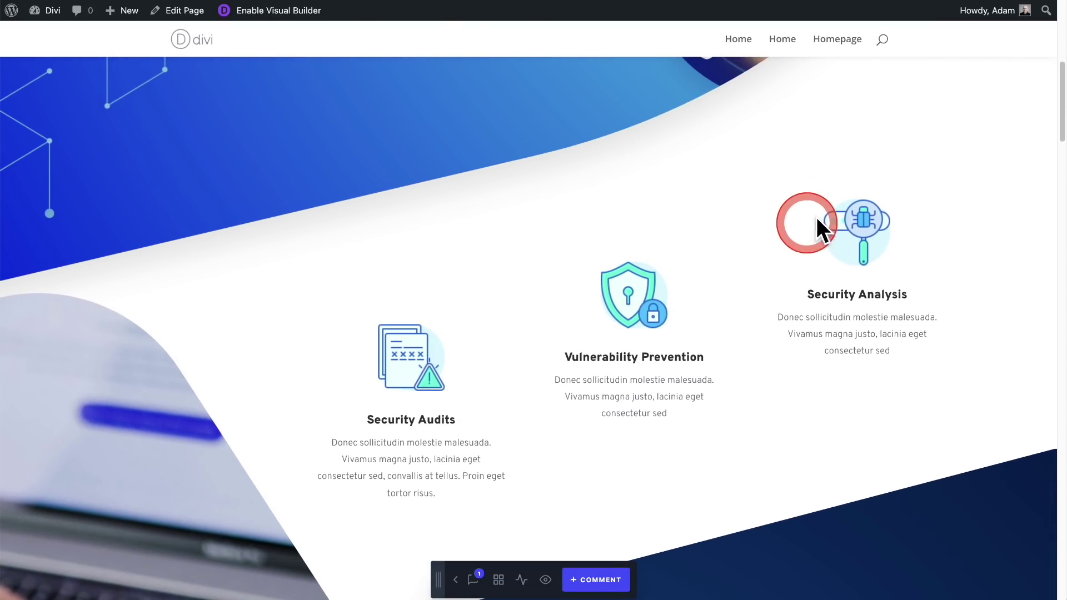
left_click(589, 579)
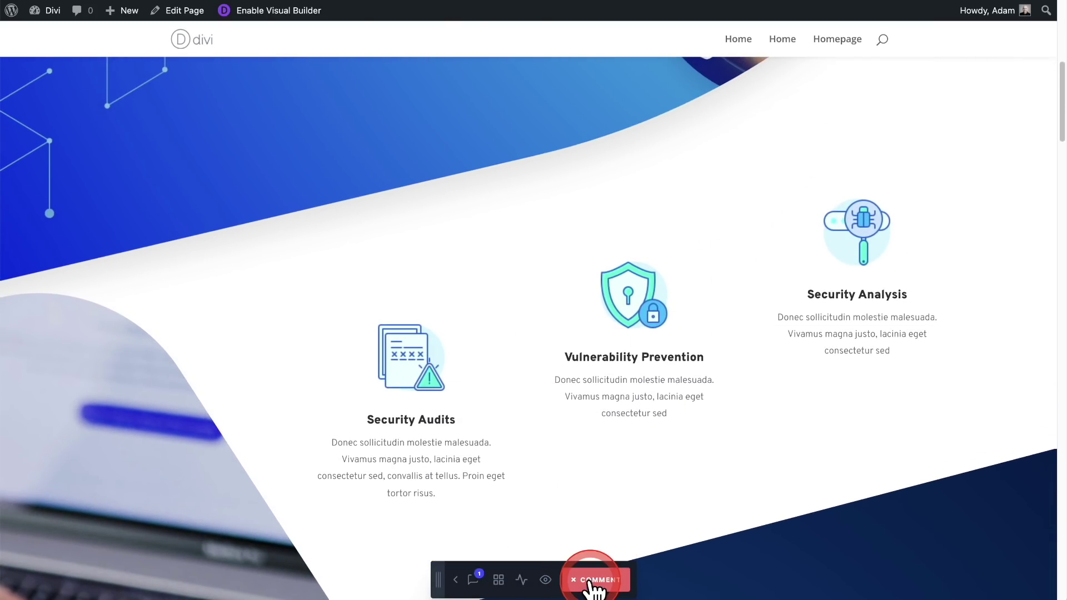
left_click(447, 350)
type("Can you change this icon")
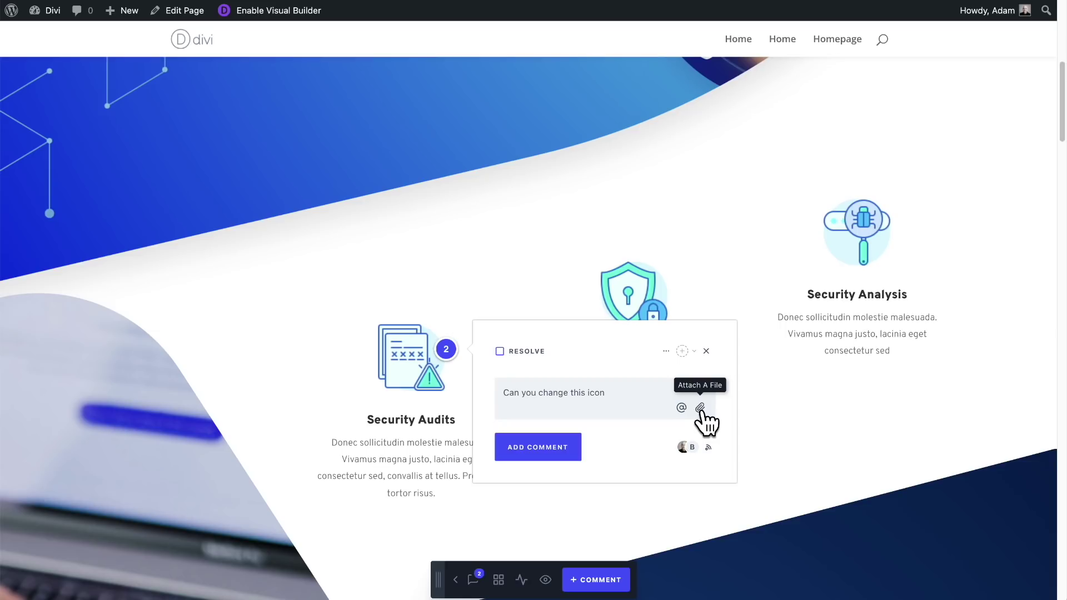
left_click(548, 448)
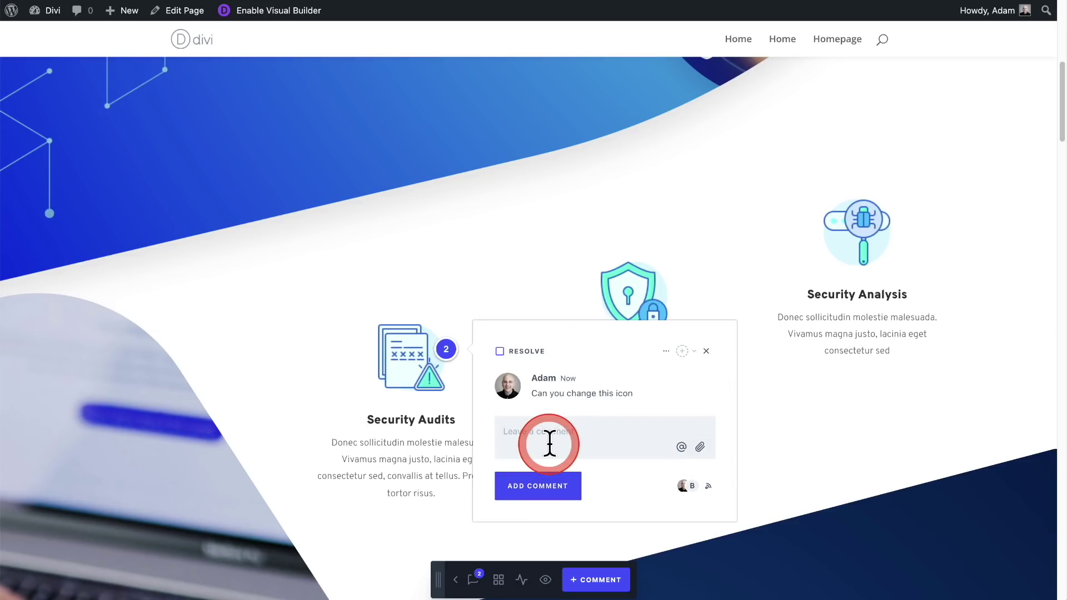
scroll(624, 495, "down", 4)
left_click(628, 478)
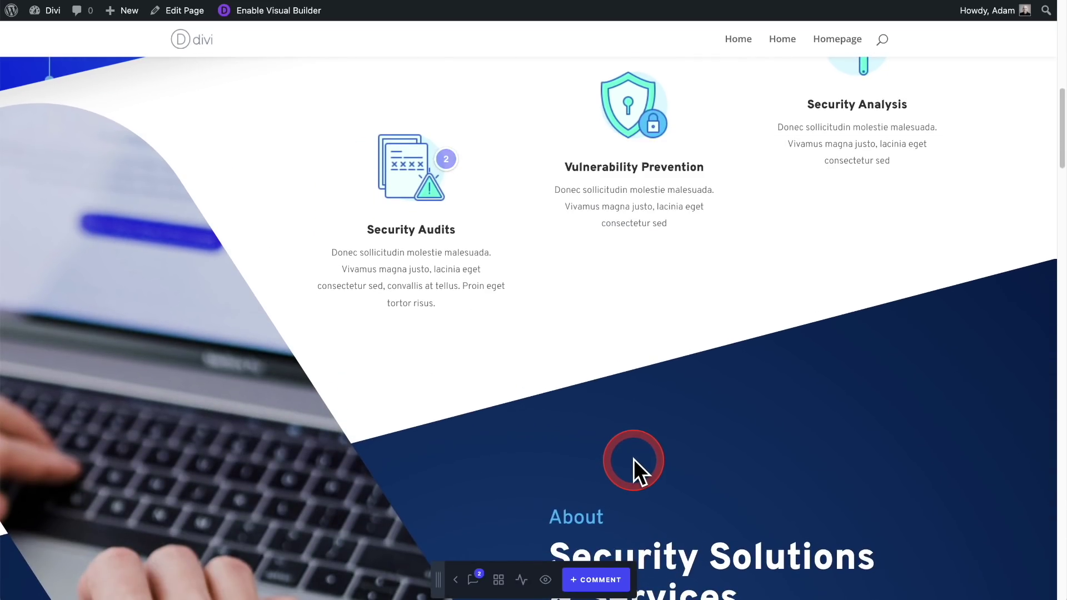
scroll(633, 459, "down", 8)
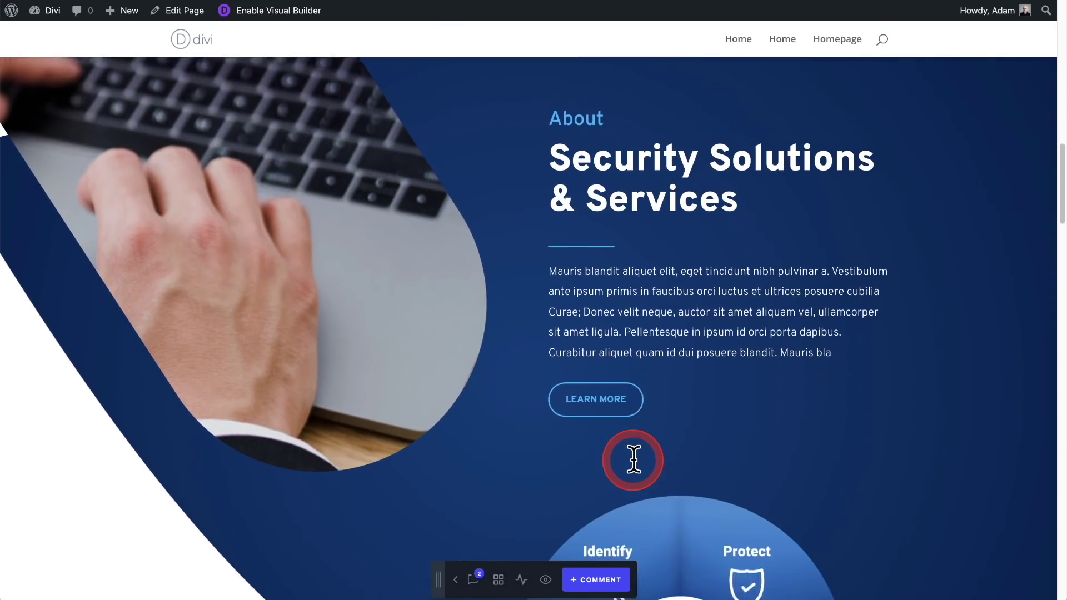
scroll(634, 459, "up", 15)
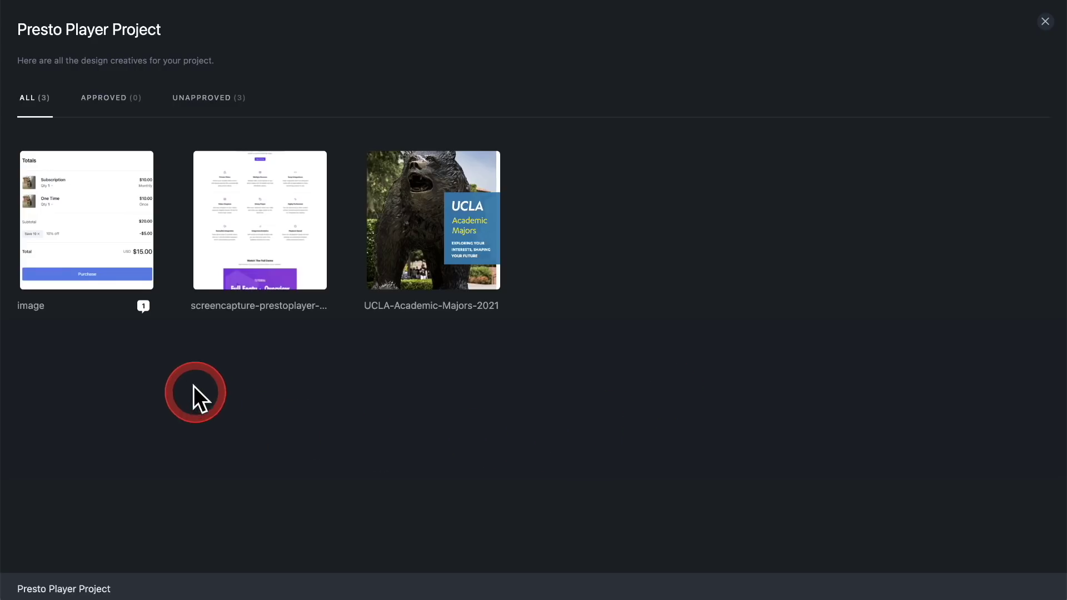
Step: Open the checkout image mockup and zoom it out to 70%
left_click(115, 246)
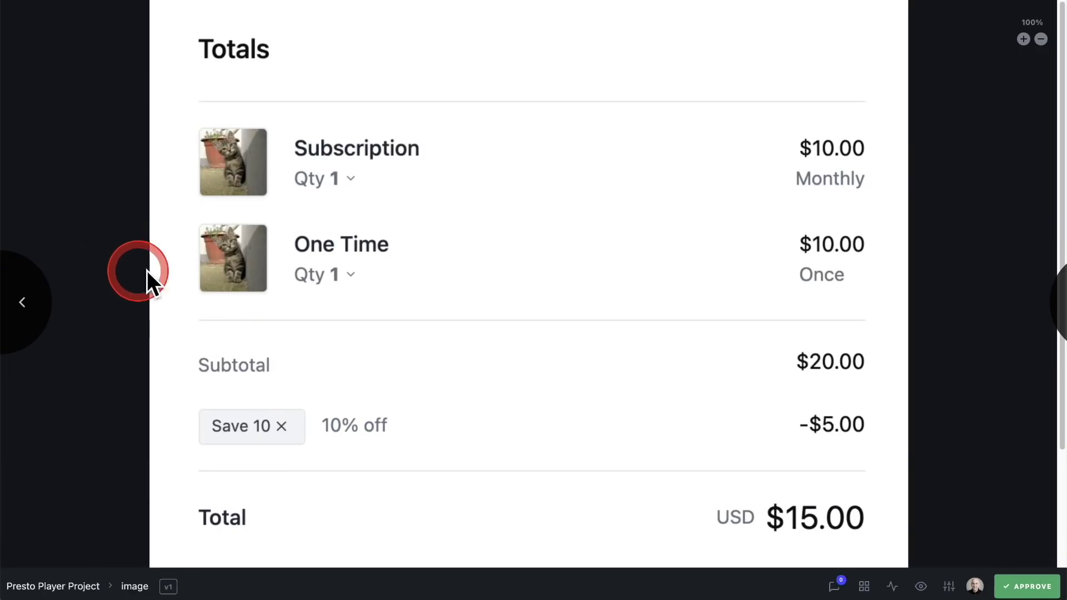
left_click(1038, 41)
left_click(1038, 41)
left_click(1038, 41)
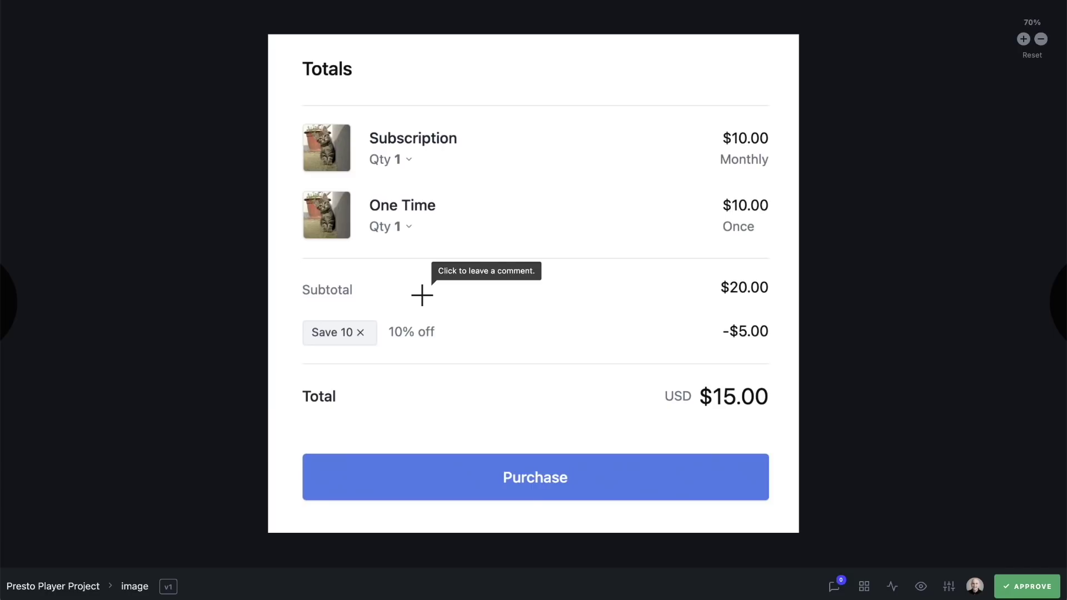
Step: Comment 'Can you make the coupon color match the button?' beside the coupon, then return to All Images
left_click_drag(422, 295, 397, 321)
left_click(521, 367)
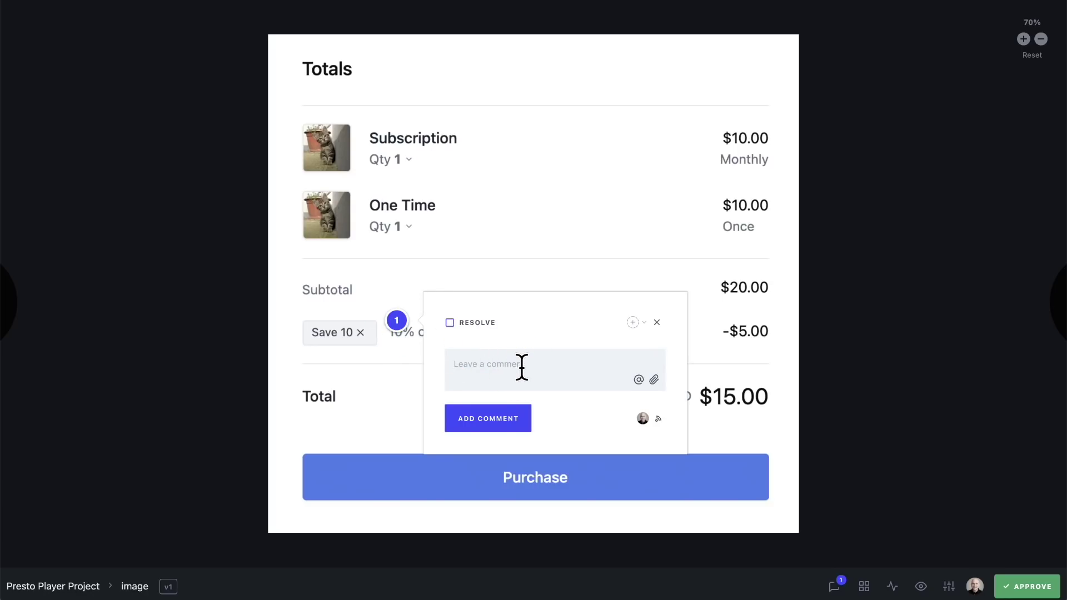
type("Can you make the coupon color match the button?")
left_click(486, 432)
left_click(558, 401)
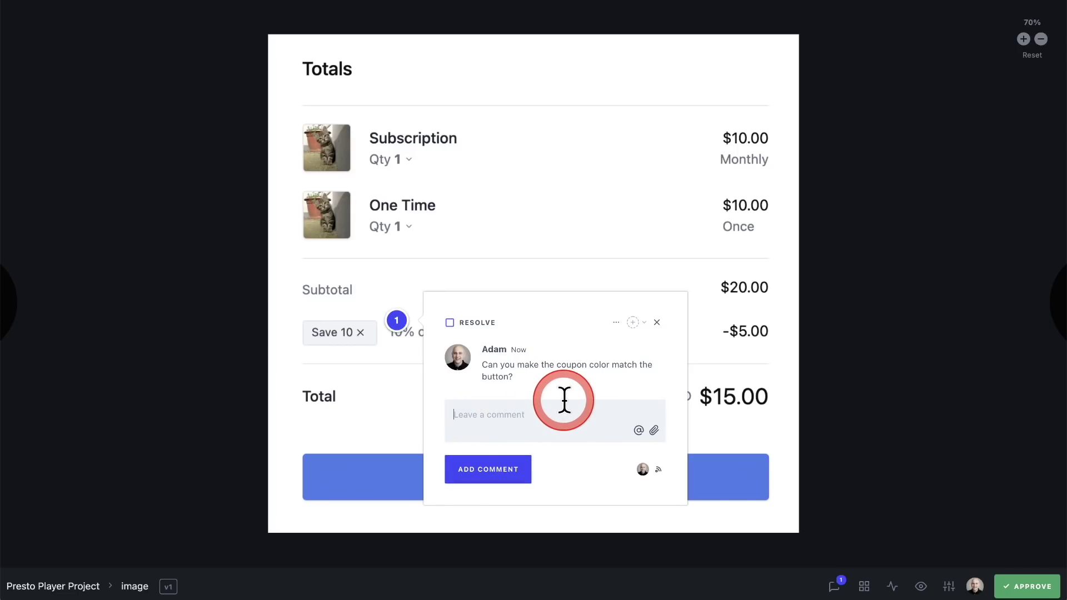
left_click(864, 586)
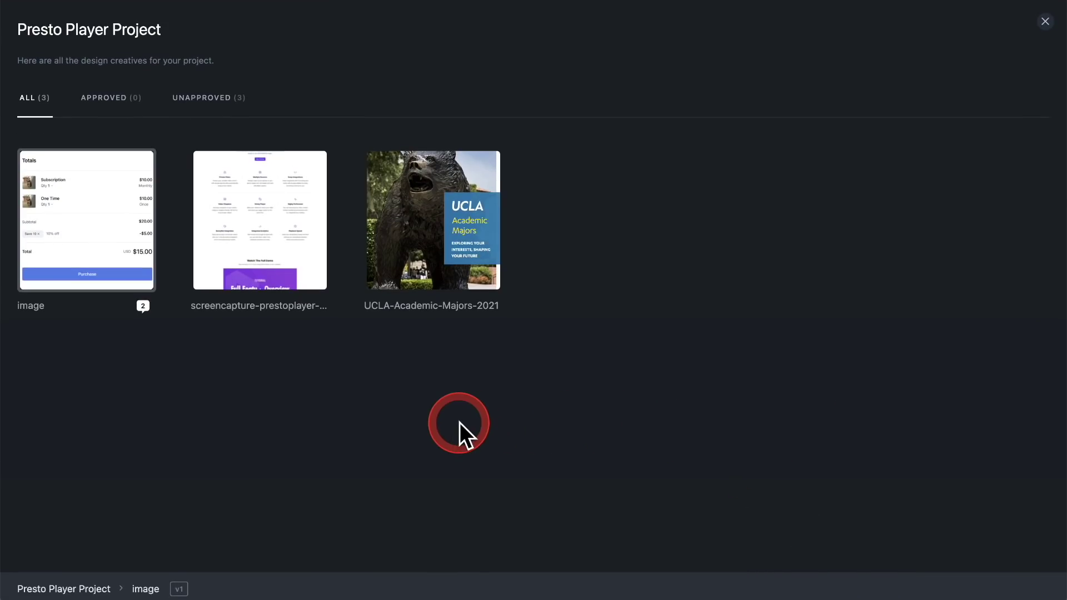
Step: Preview the UCLA-Academic-Majors-2021 image and go back to the gallery
left_click(428, 221)
scroll(395, 355, "down", 10)
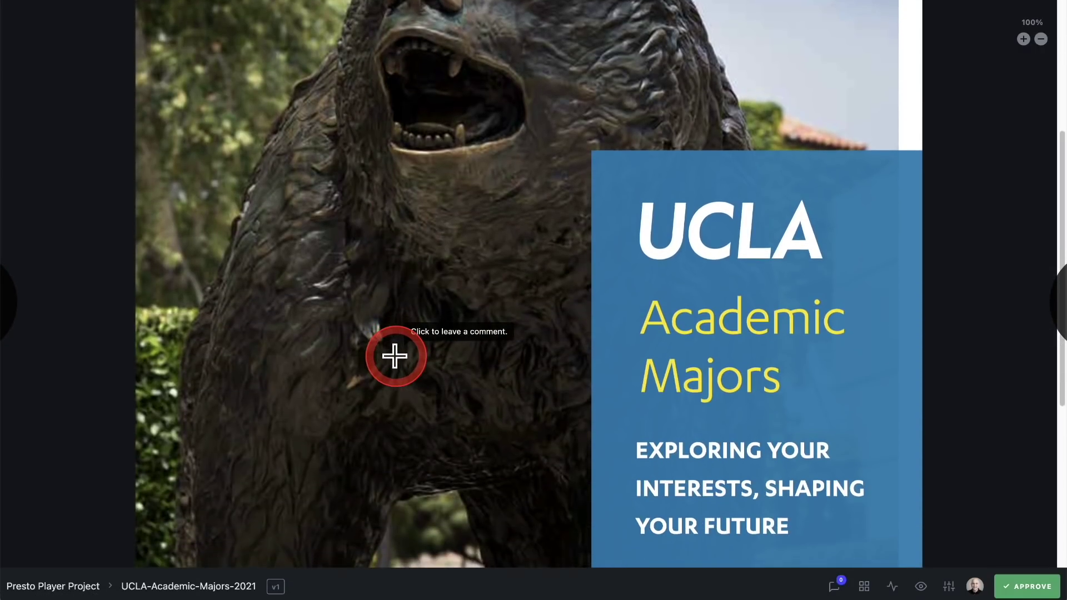
scroll(394, 356, "up", 10)
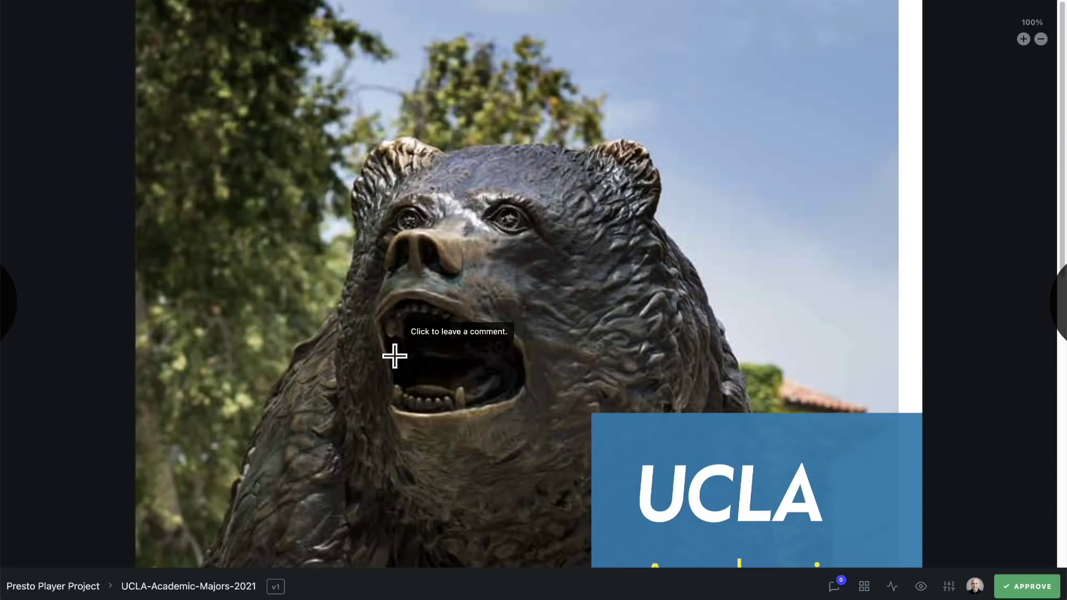
left_click(395, 356)
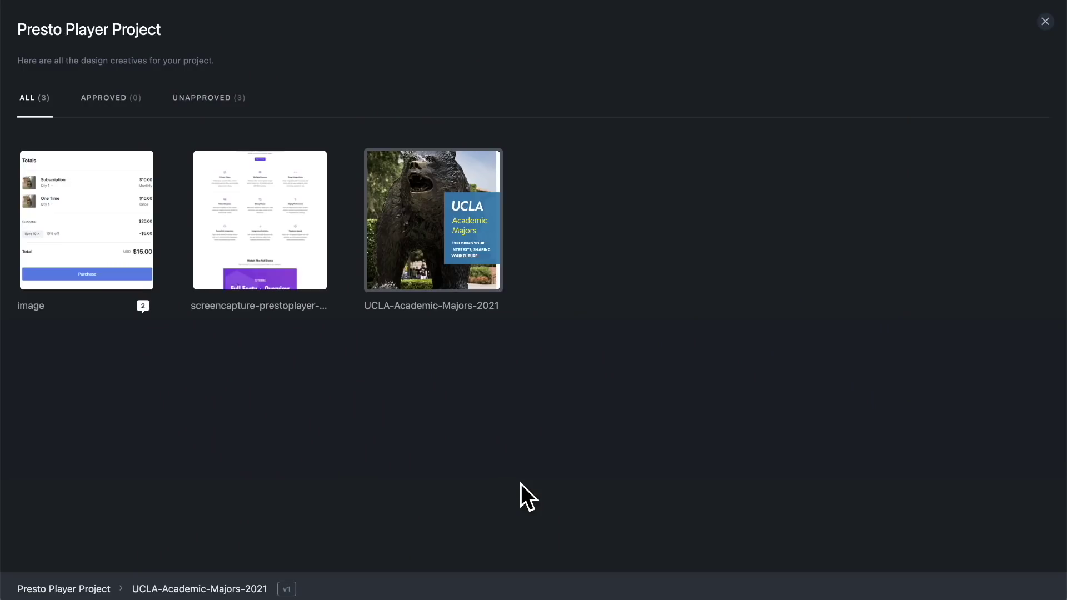
Step: On the Presto Player screenshot at 90% zoom, pin 'Love this' beside the Buy Now button
left_click(219, 239)
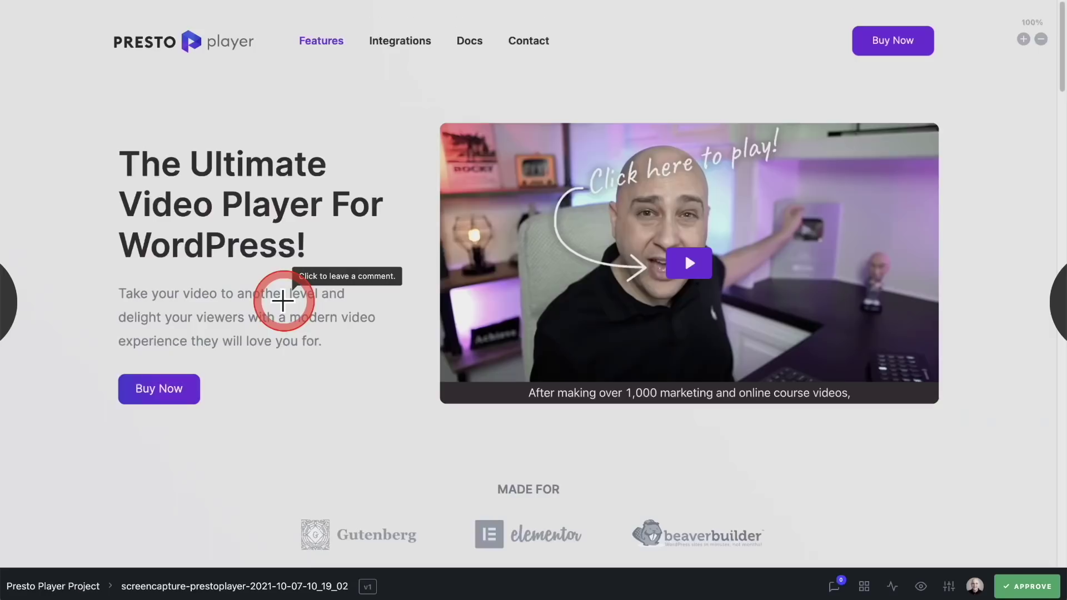
scroll(408, 311, "down", 20)
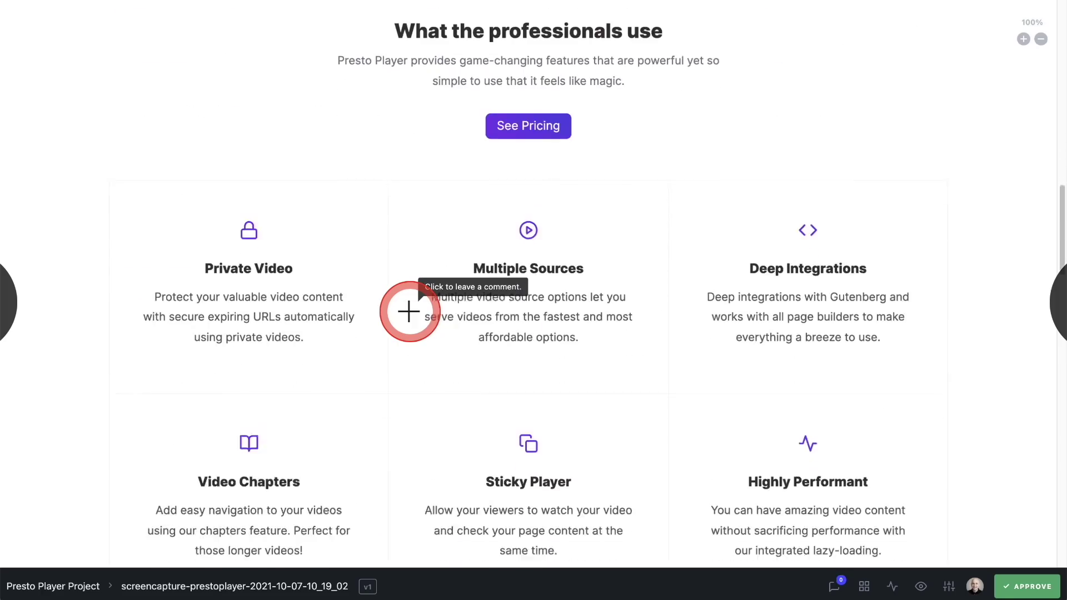
scroll(409, 311, "down", 5)
scroll(408, 312, "up", 20)
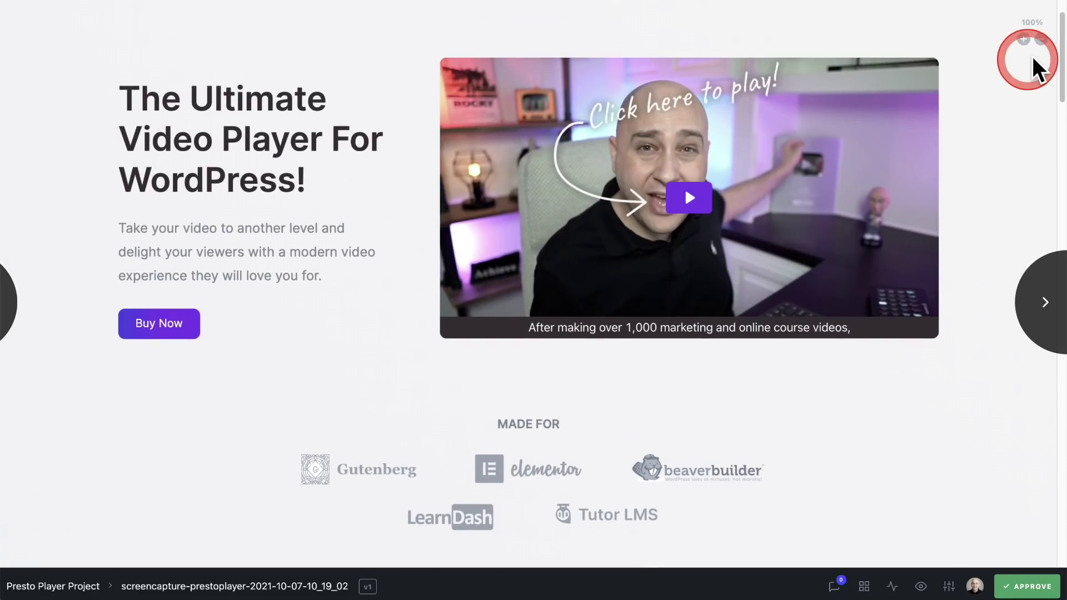
left_click(1041, 39)
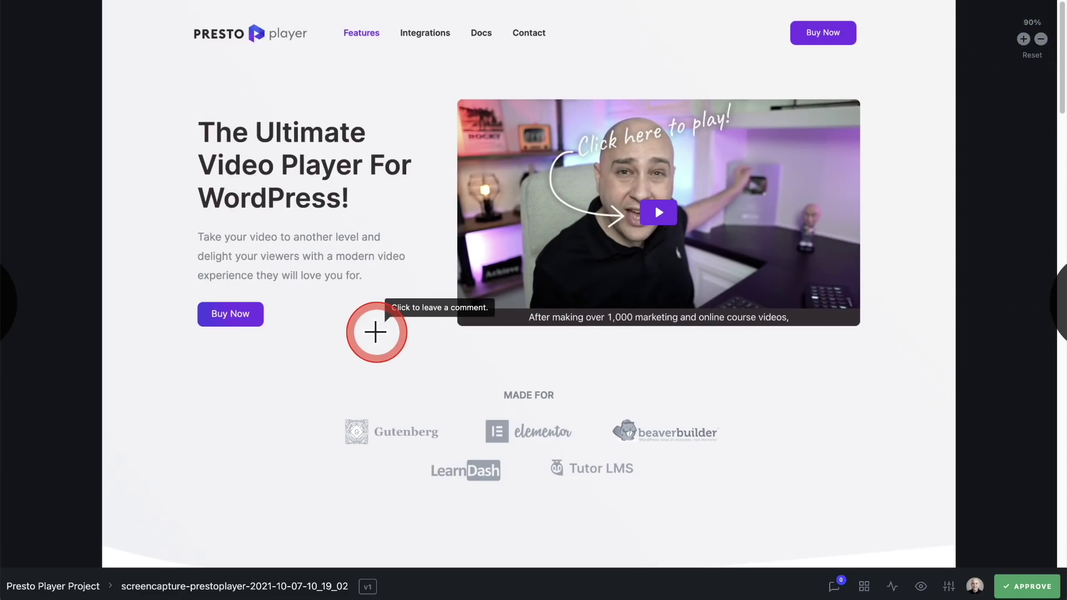
left_click(274, 305)
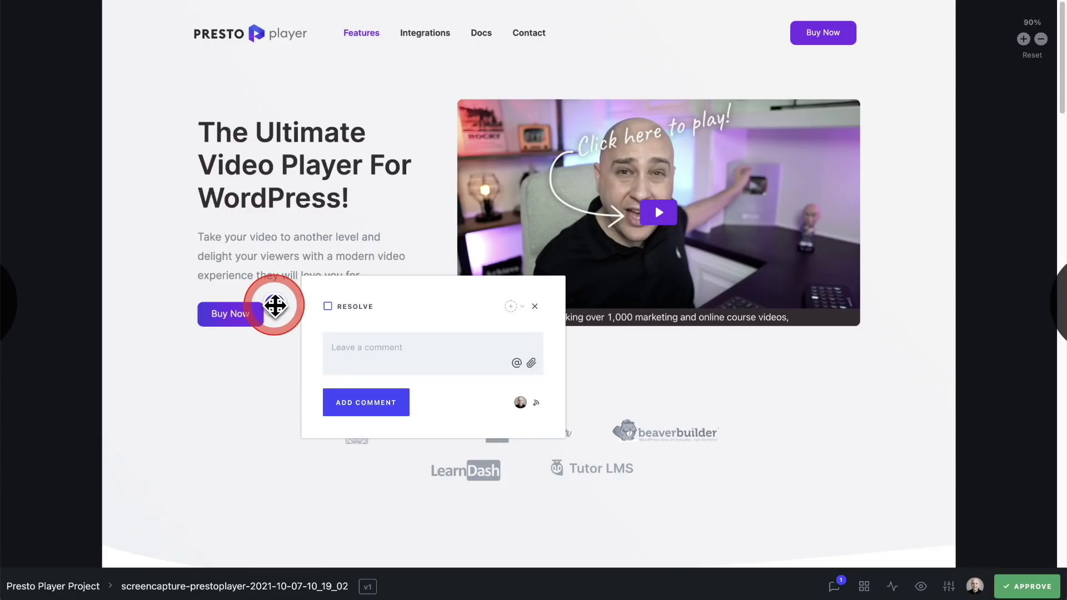
type("Love this")
left_click(359, 404)
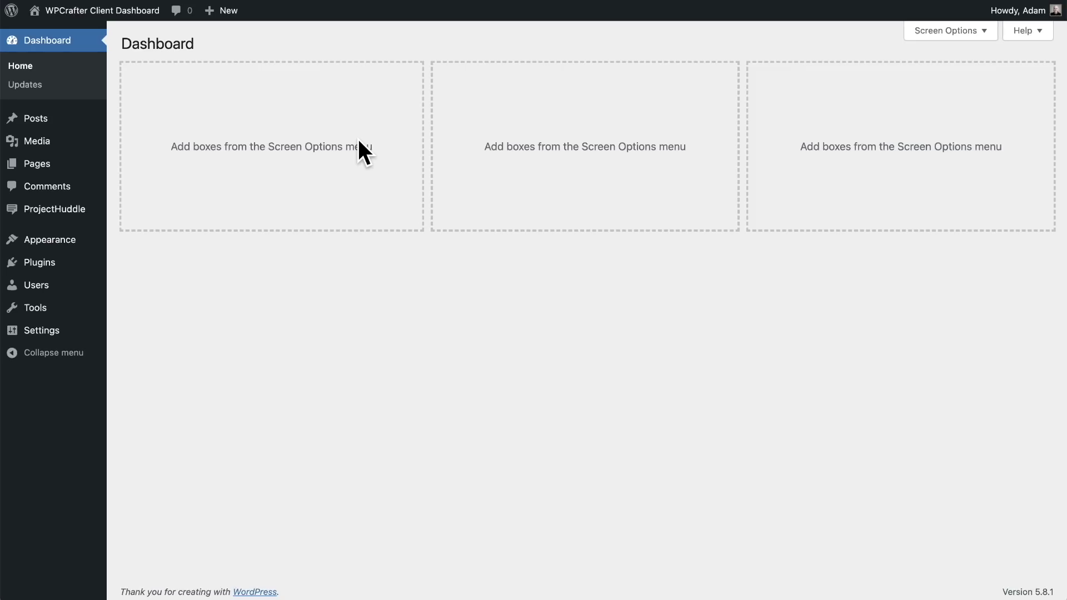
Step: Open the ProjectHuddle Overview Tasks page from the WordPress admin sidebar
mouse_move(85, 213)
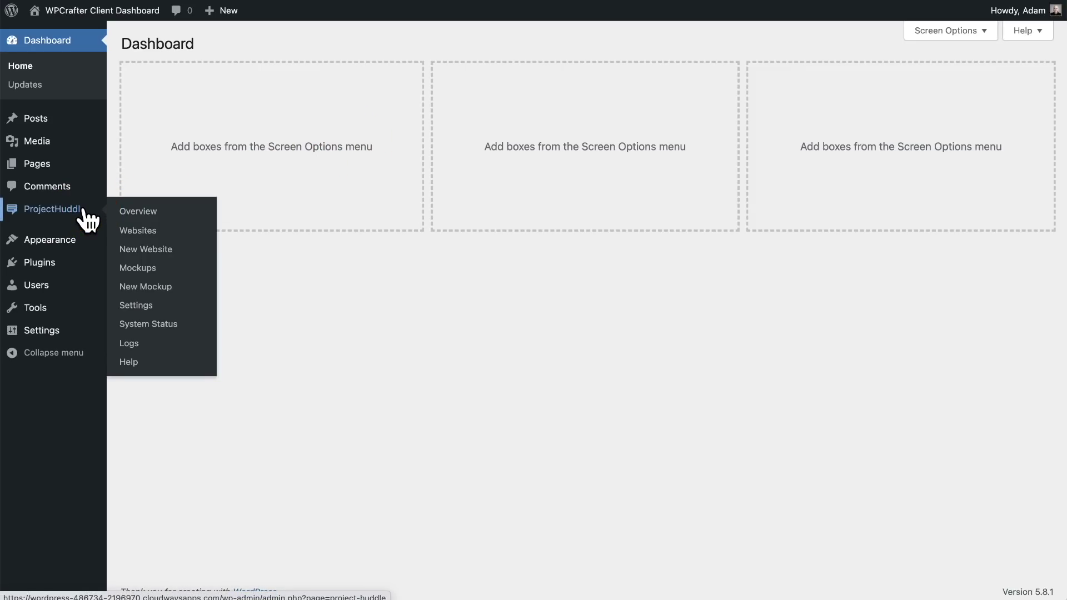
left_click(72, 210)
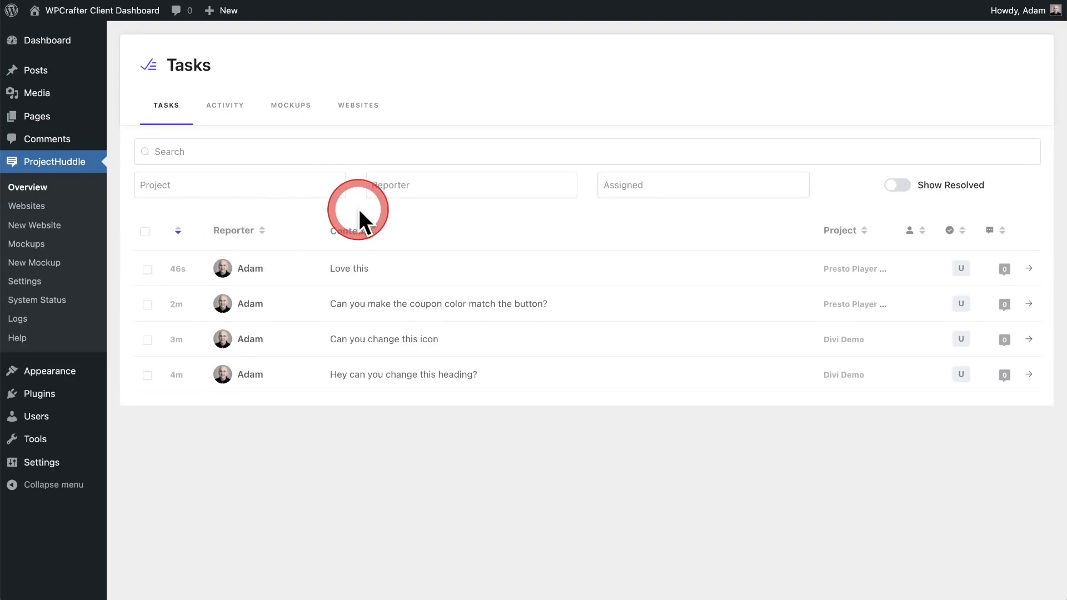
left_click(395, 266)
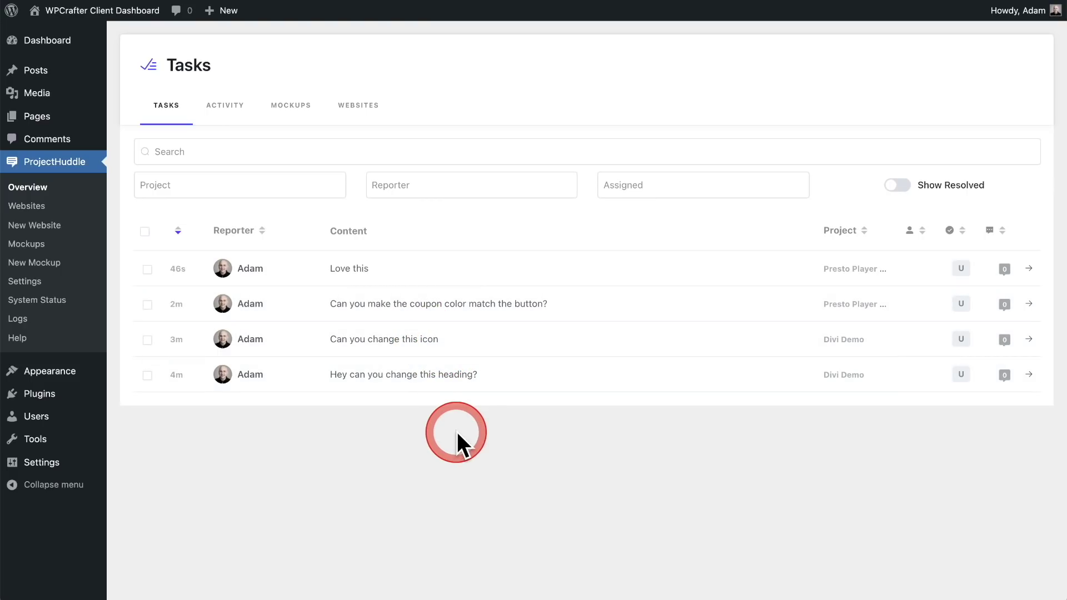
Step: Open the 'Can you change this icon' task and view where on the site it was left
left_click(399, 341)
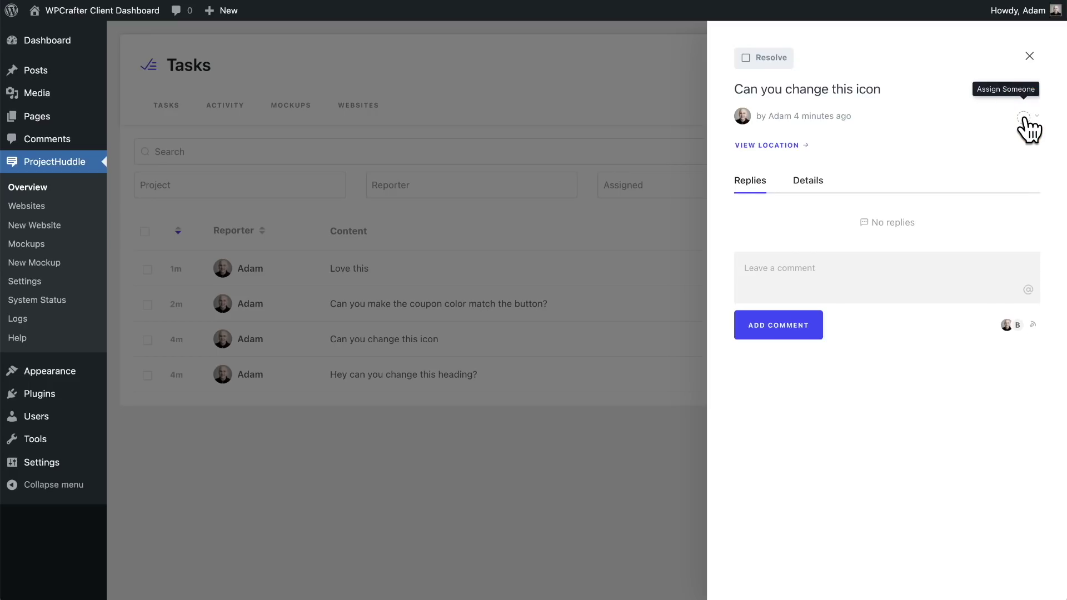
left_click(778, 146)
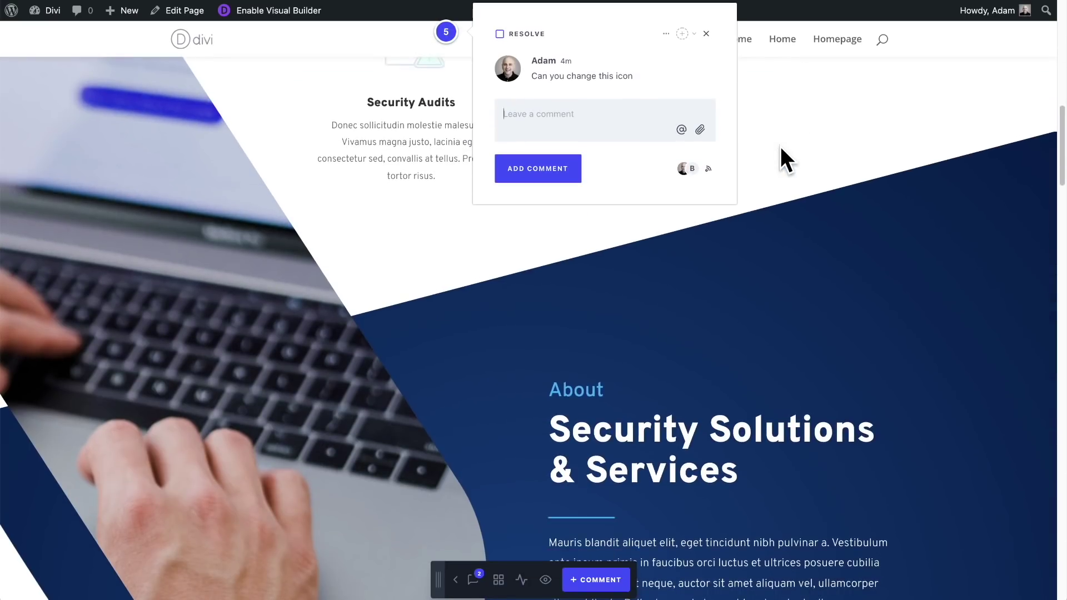
left_click(789, 134)
left_click(815, 295)
scroll(816, 296, "up", 3)
Step: Check the task's browser details, then mark it resolved and close the task panel
left_click(809, 181)
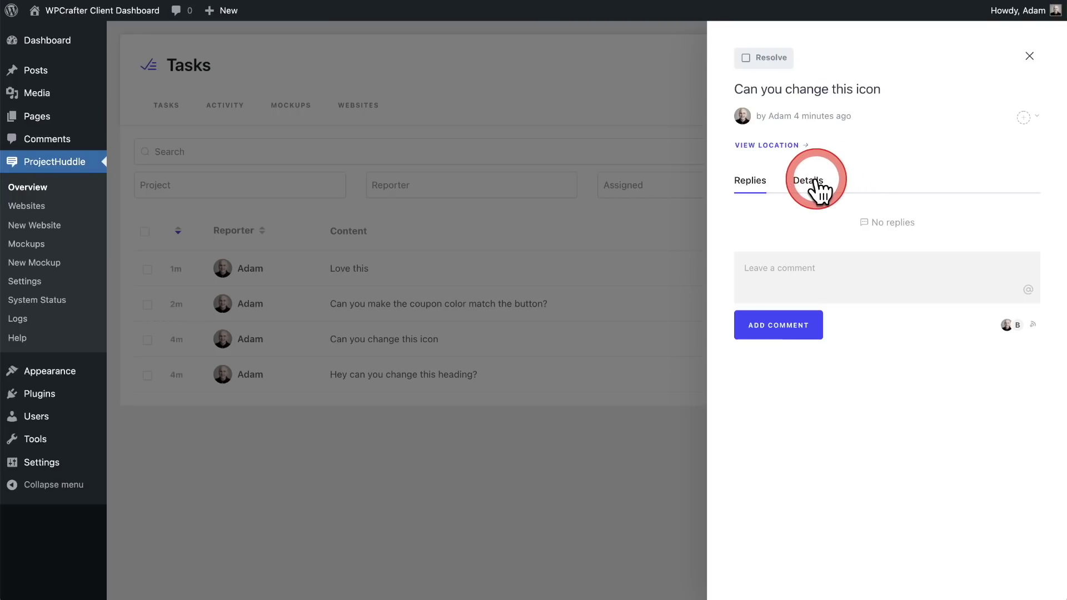
left_click(874, 279)
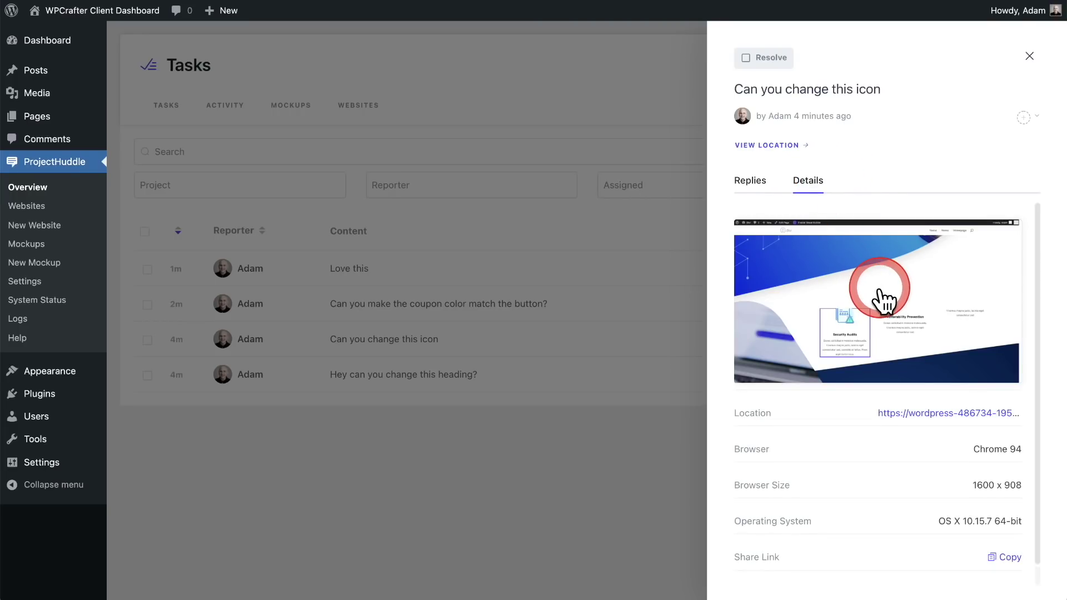
scroll(884, 300, "down", 1)
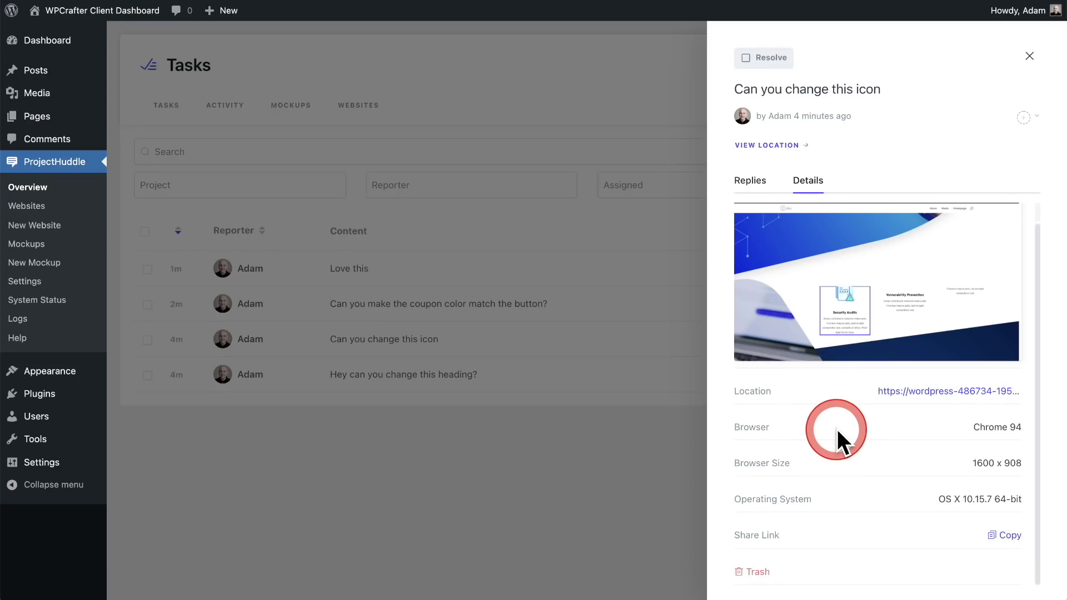
scroll(837, 429, "up", 1)
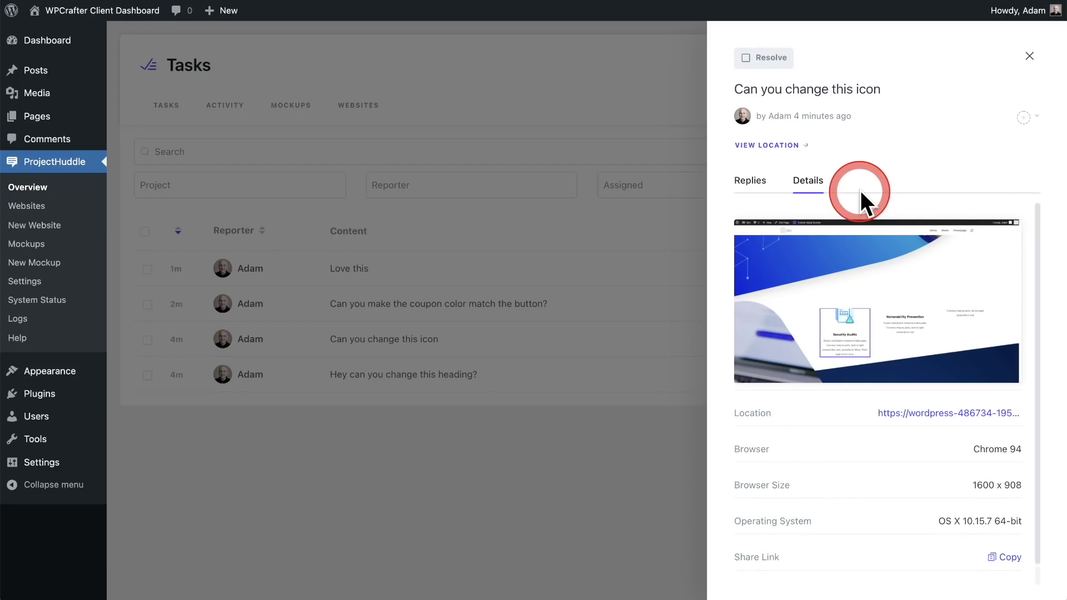
left_click(845, 261)
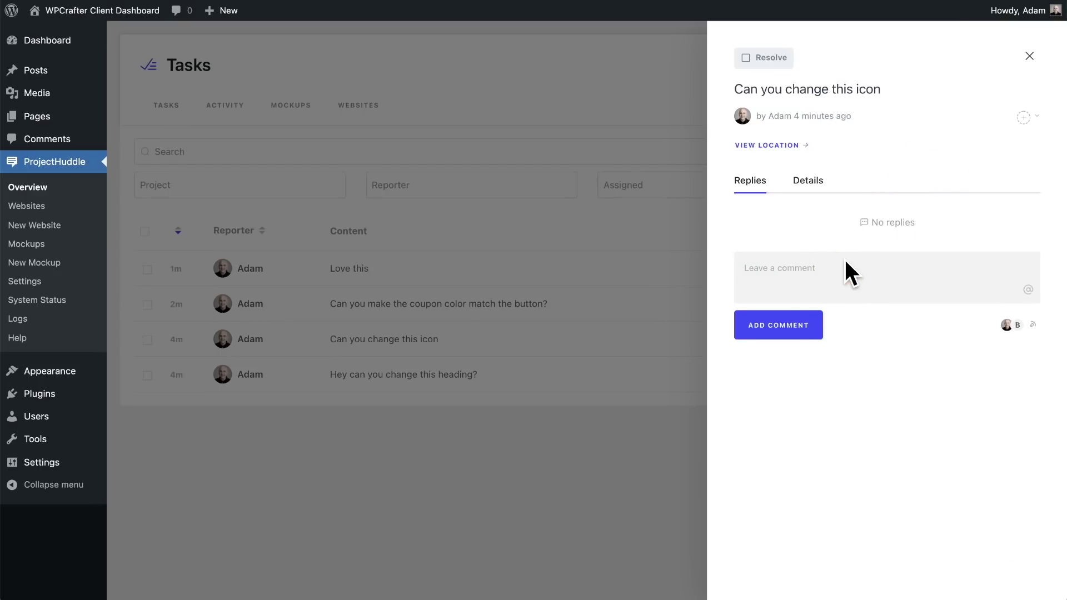
left_click(751, 58)
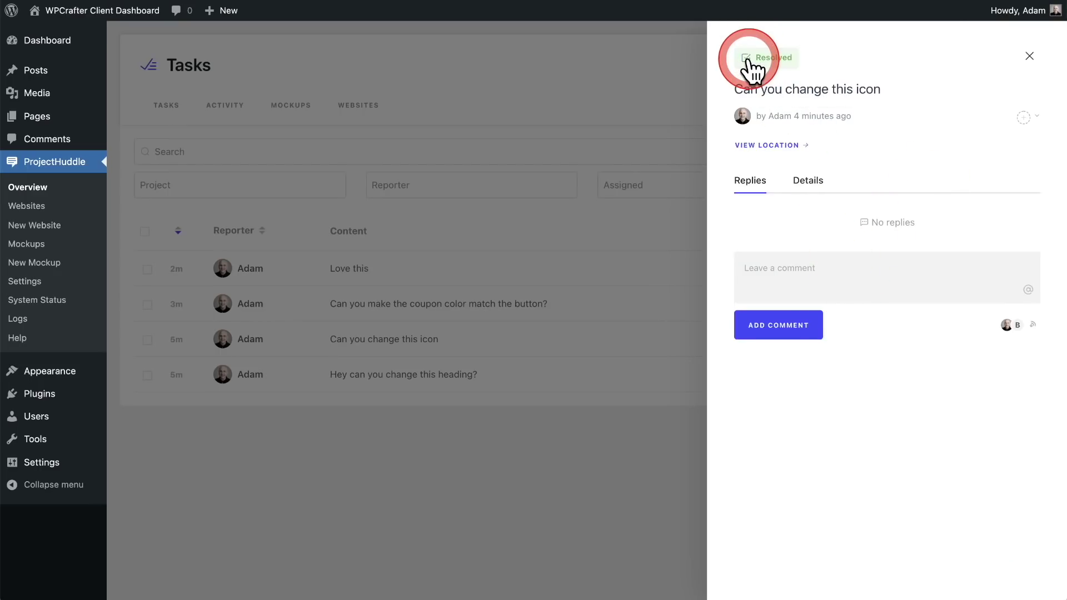
left_click(554, 86)
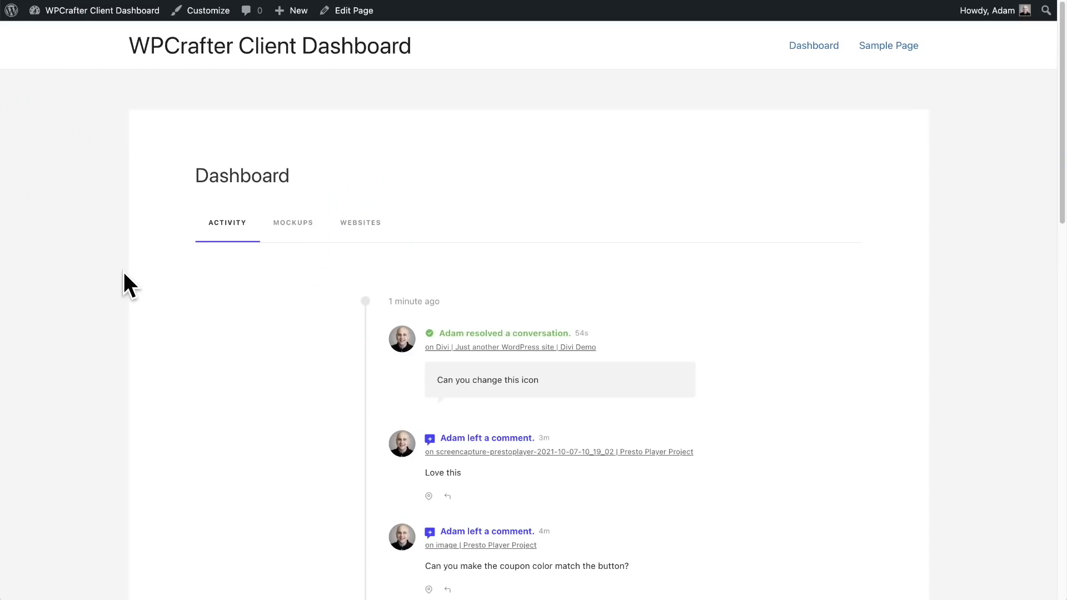
scroll(123, 272, "down", 3)
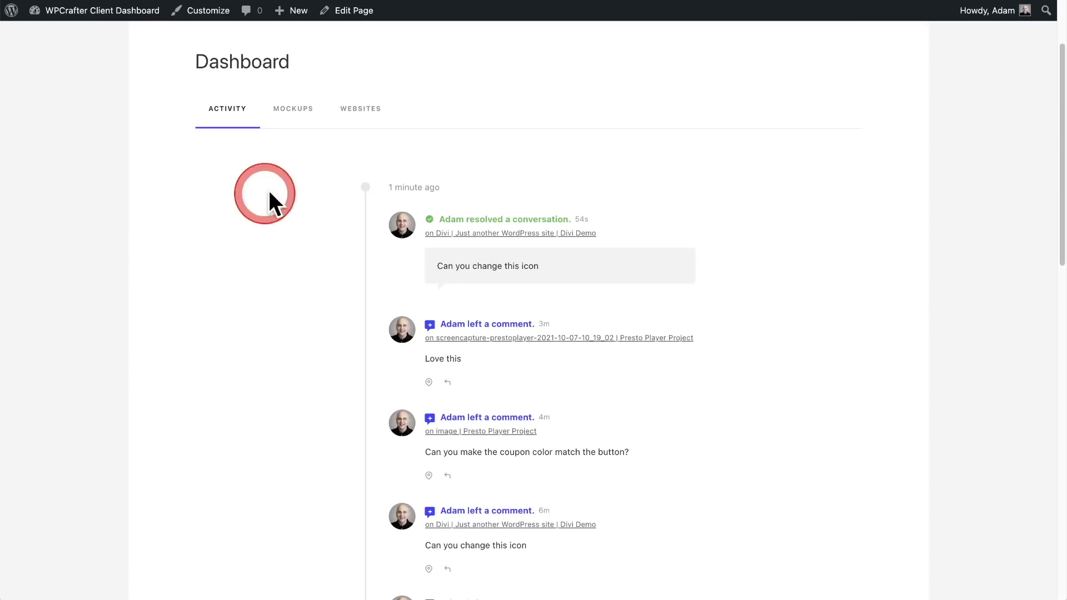
left_click(283, 109)
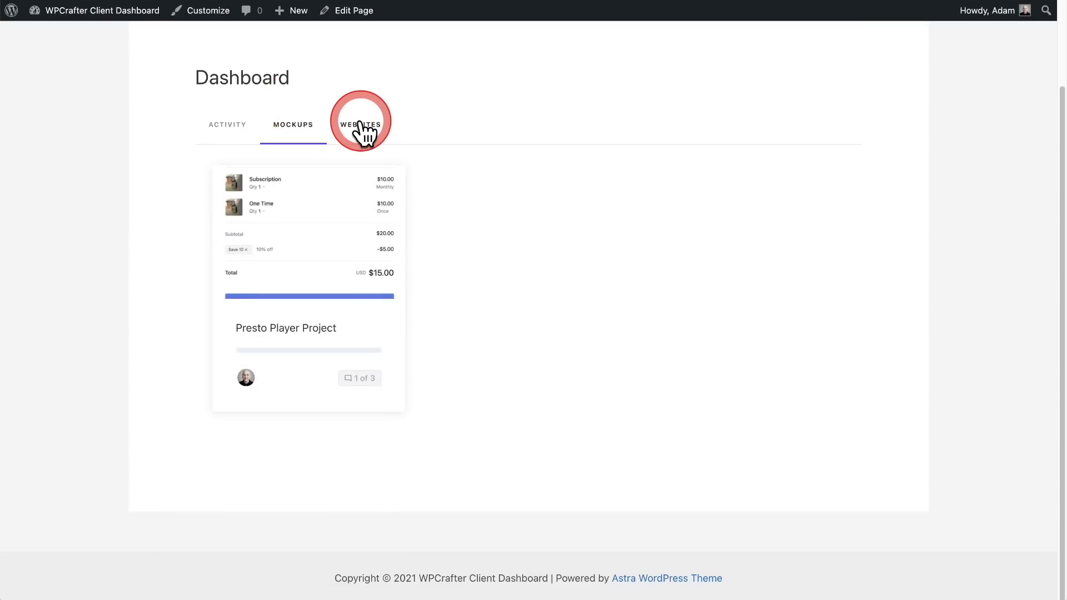
left_click(361, 124)
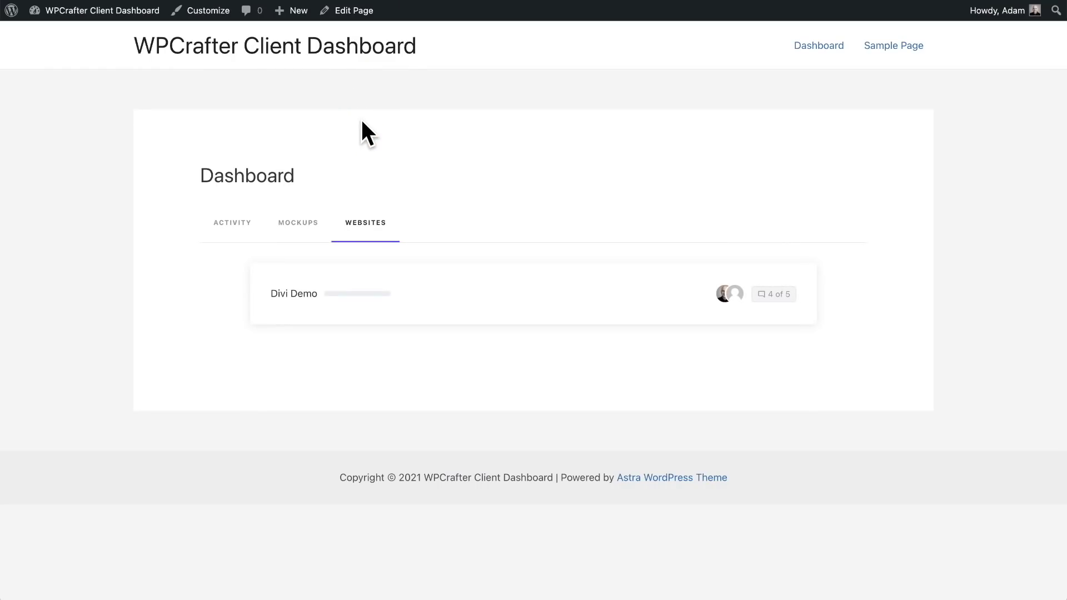
left_click(233, 223)
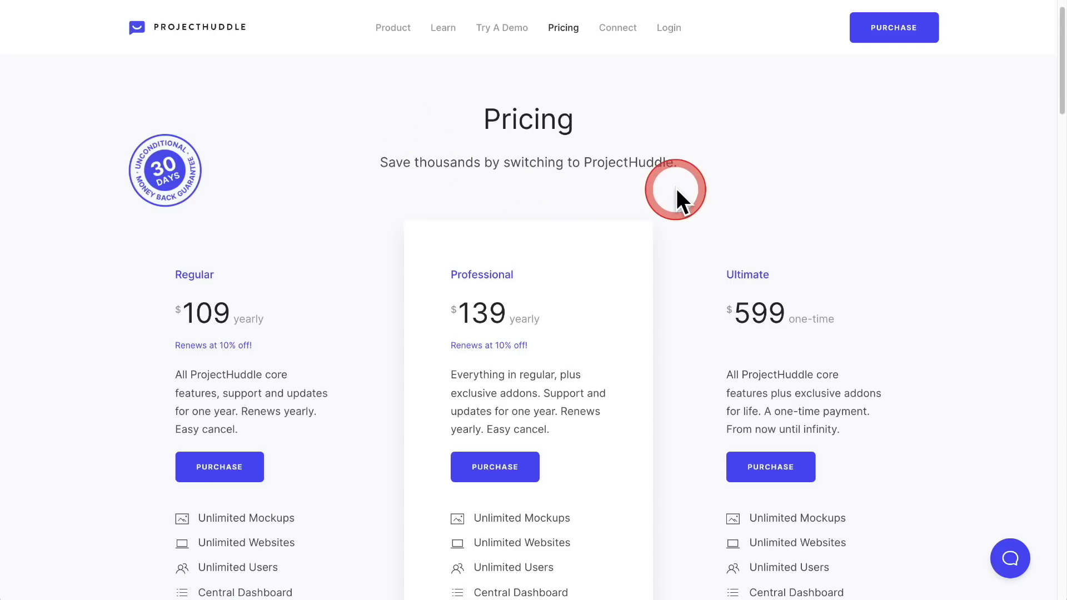
scroll(676, 189, "down", 3)
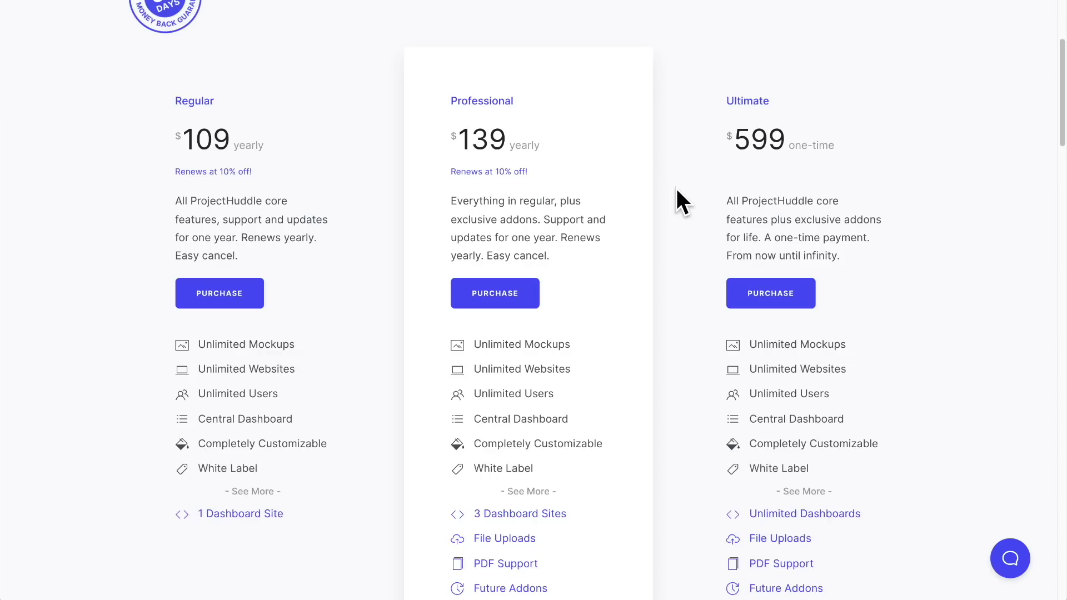
left_click(675, 186)
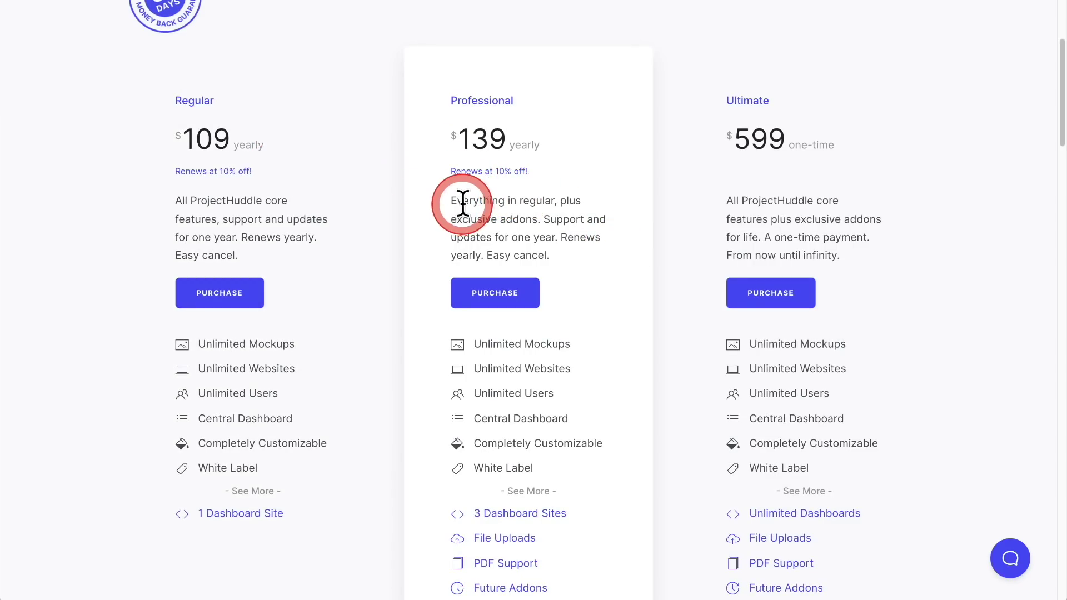
scroll(462, 203, "down", 5)
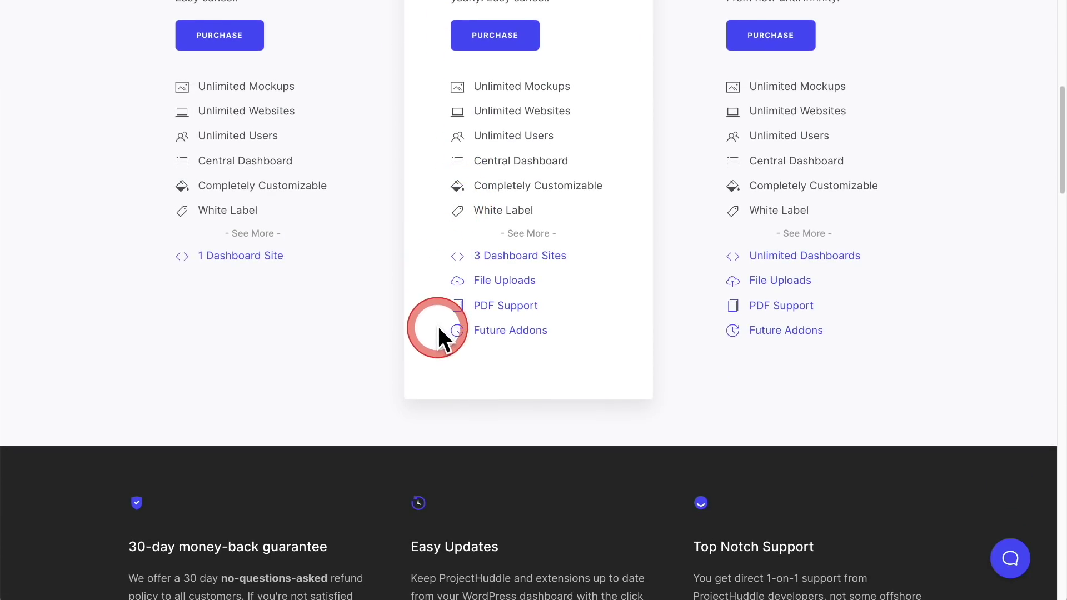
mouse_move(500, 285)
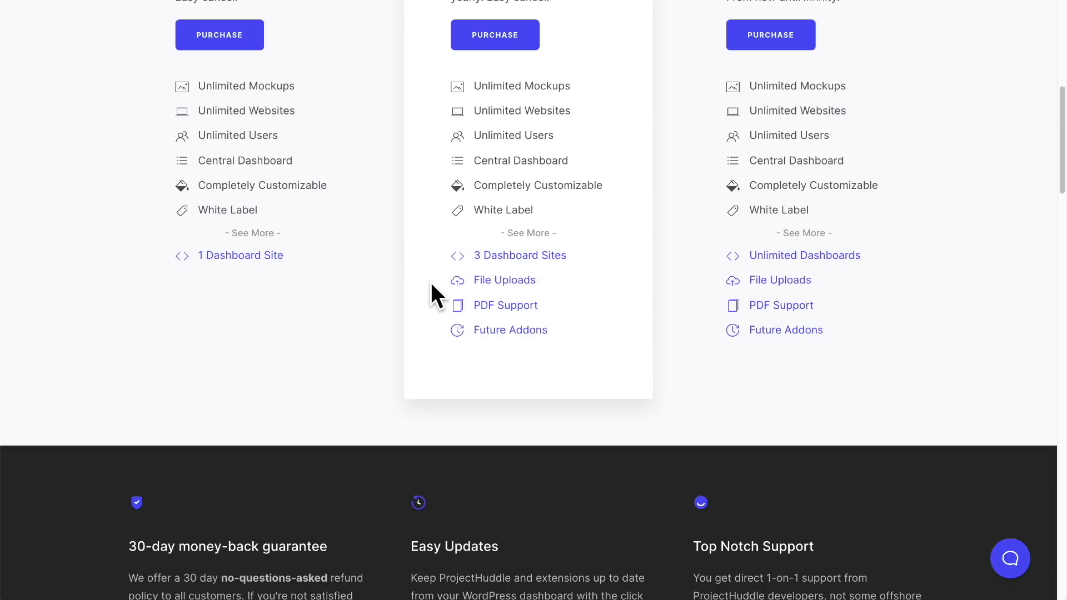
Step: Scroll back up the pricing page to head back to the ProjectHuddle homepage
scroll(631, 287, "up", 7)
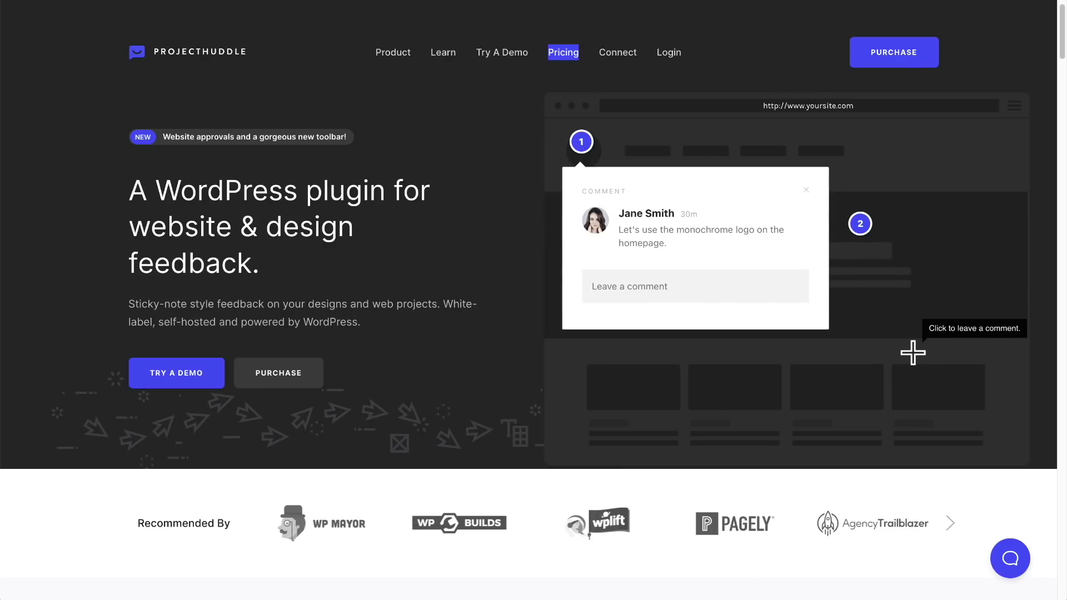
Step: Scroll through the homepage feature sections, then return to the WordPress admin Dashboard
scroll(681, 379, "down", 6)
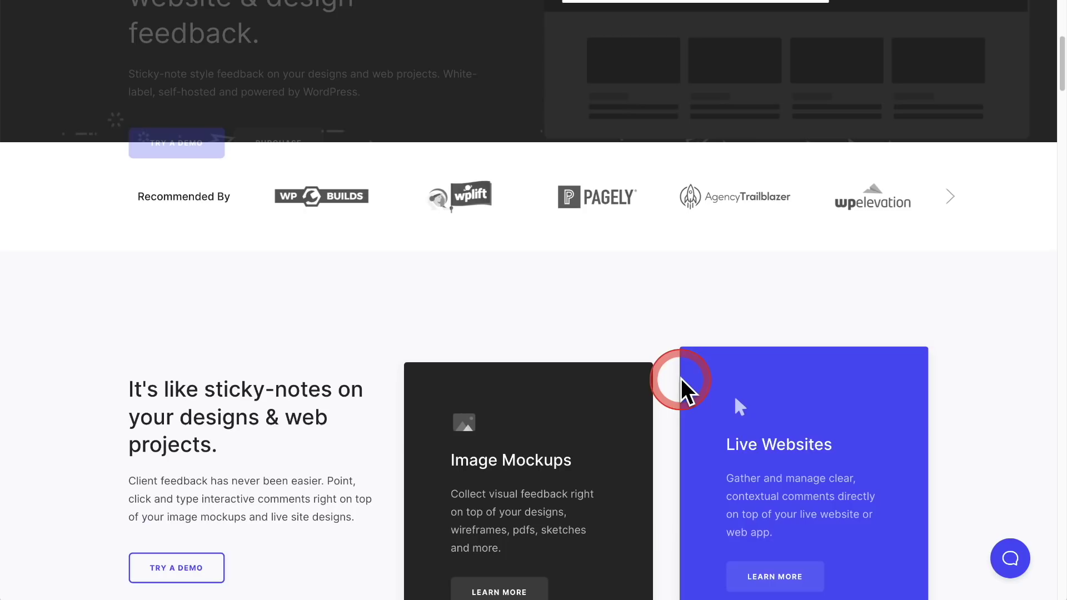
scroll(681, 378, "down", 5)
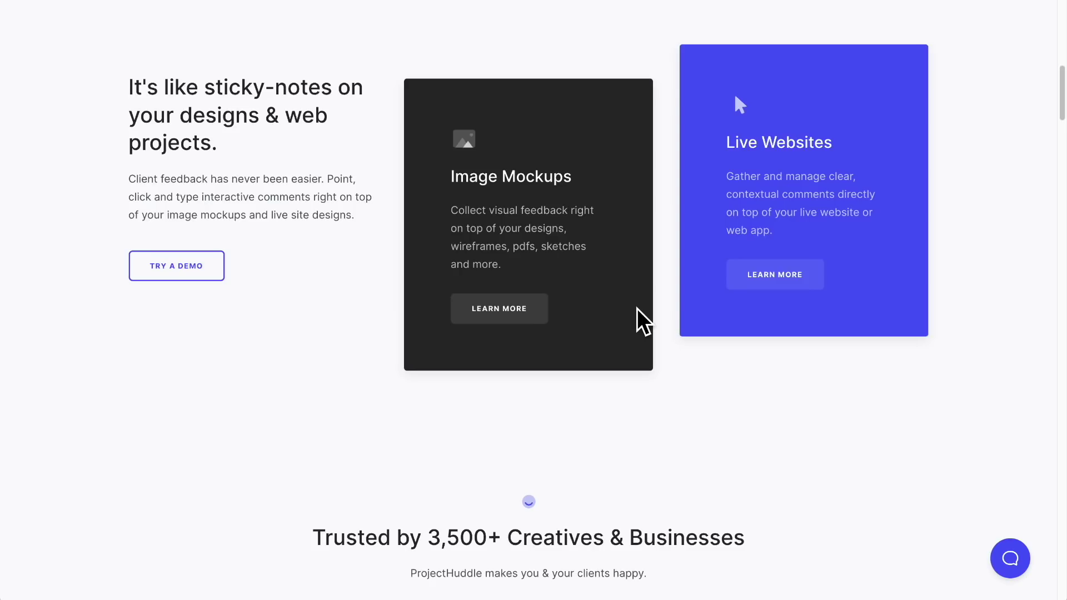
scroll(636, 309, "down", 10)
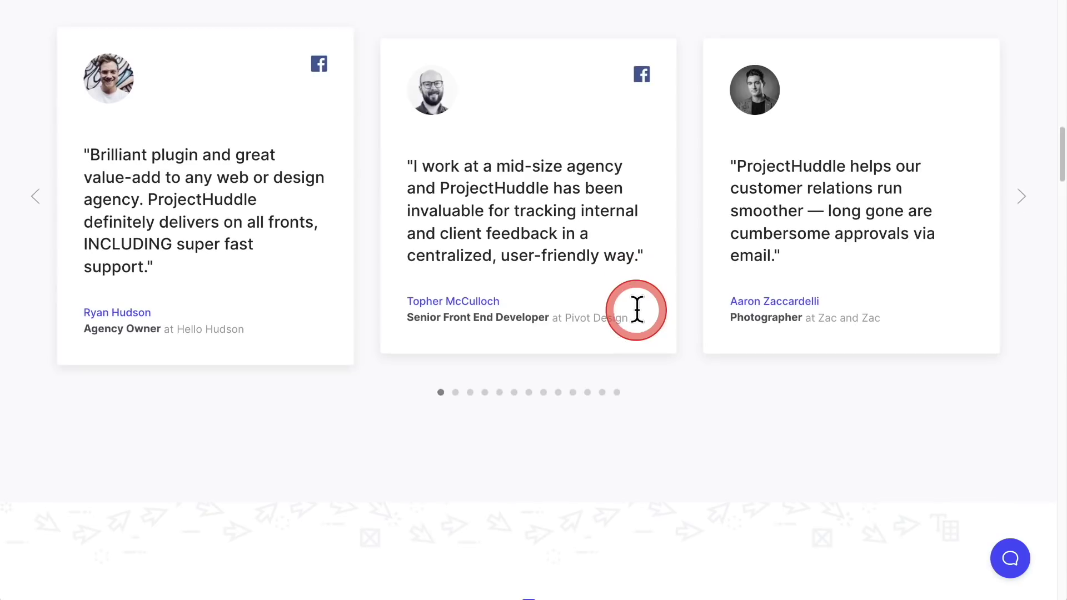
scroll(637, 309, "down", 10)
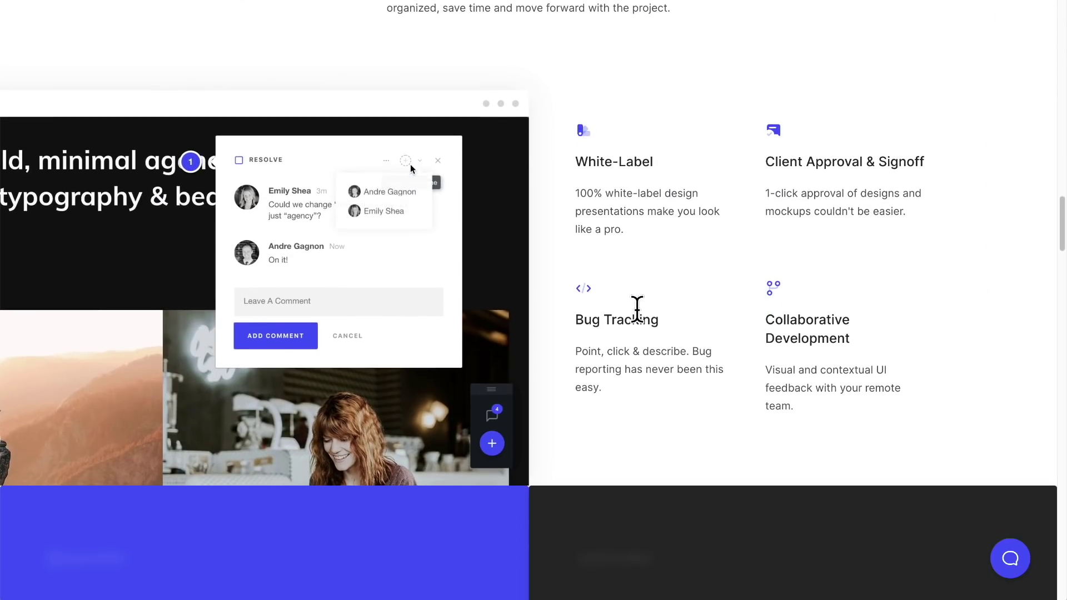
scroll(636, 309, "down", 1)
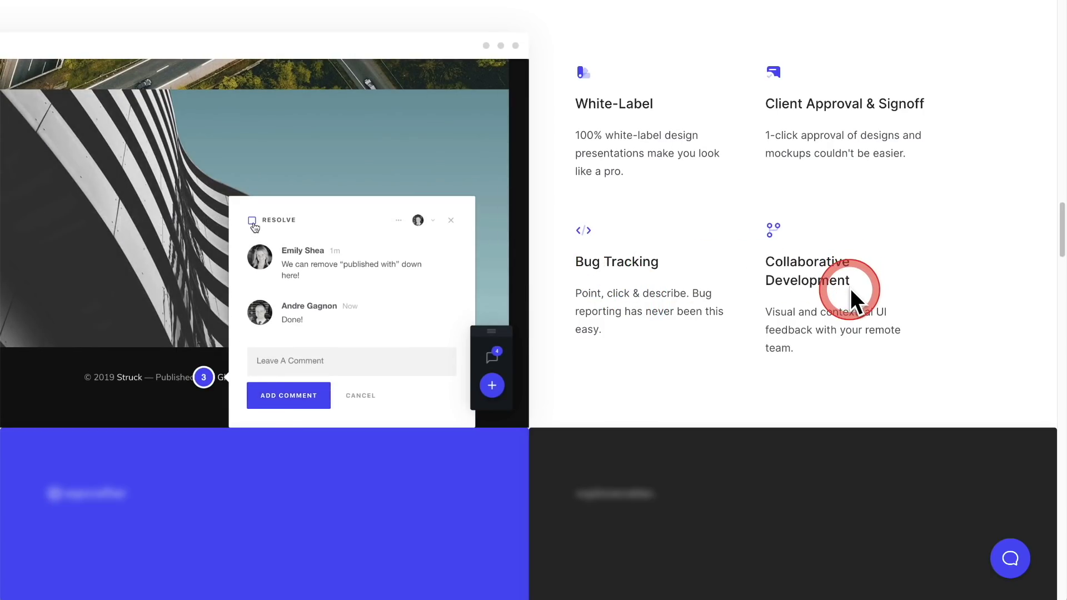
left_click_drag(764, 100, 874, 102)
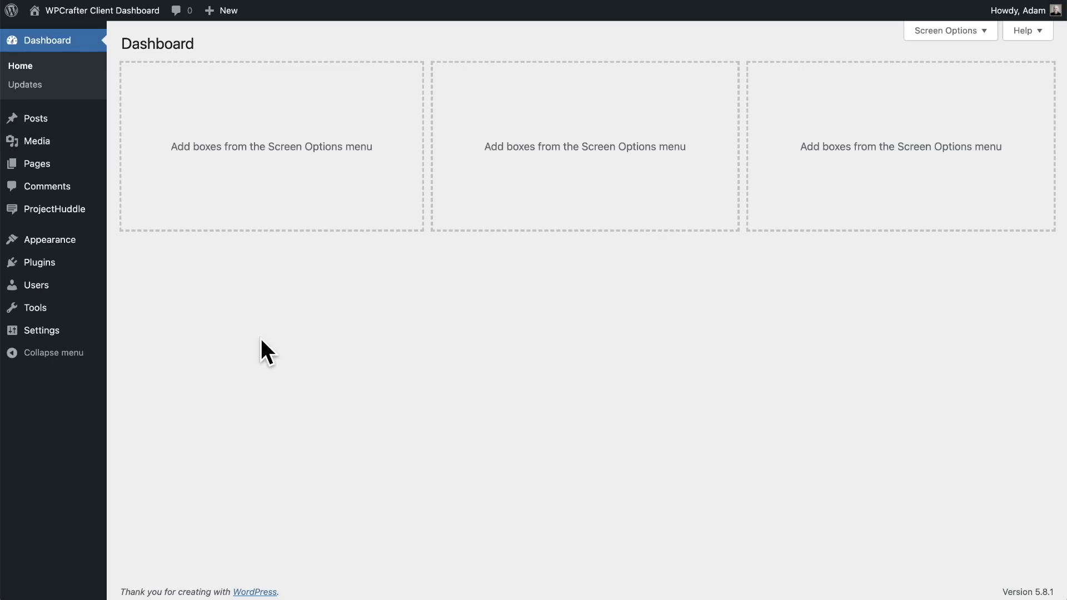
Step: Go to Plugins, then open ProjectHuddle Settings with its logo, highlight colour and permission options
left_click(50, 269)
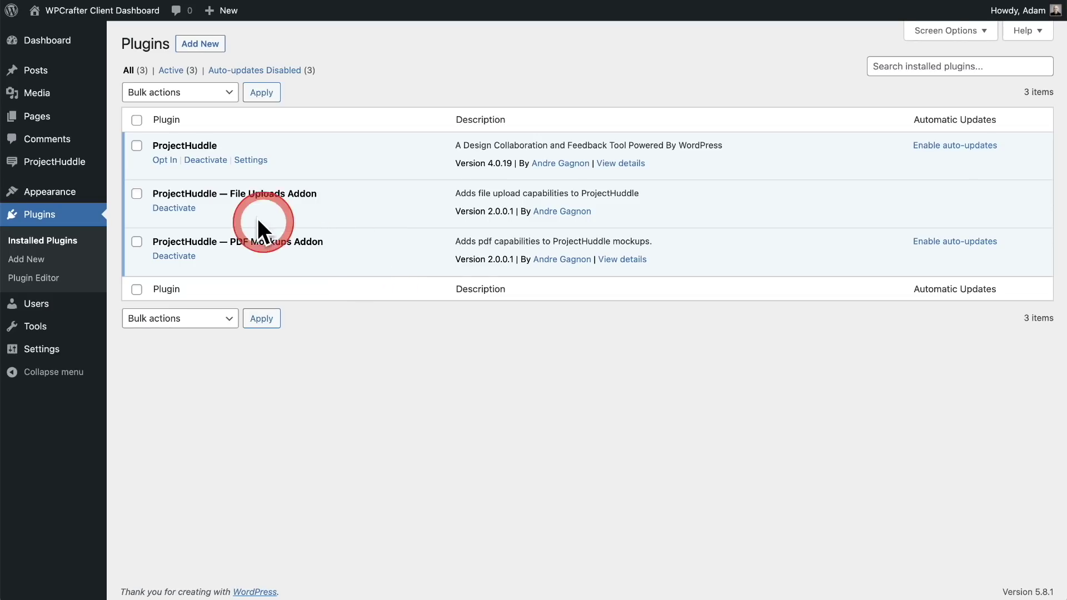
mouse_move(72, 164)
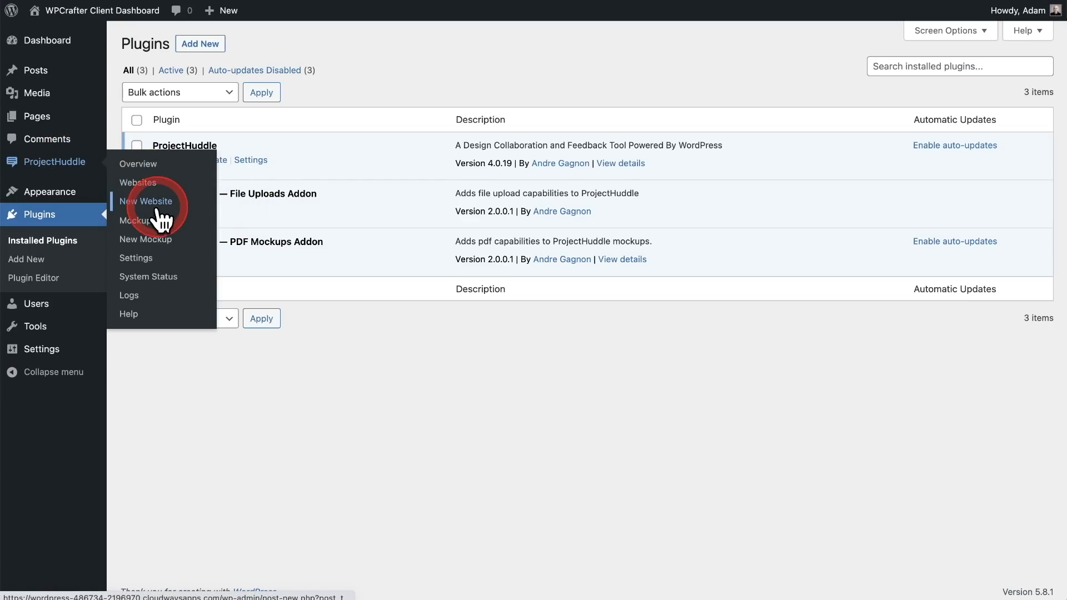
left_click(149, 261)
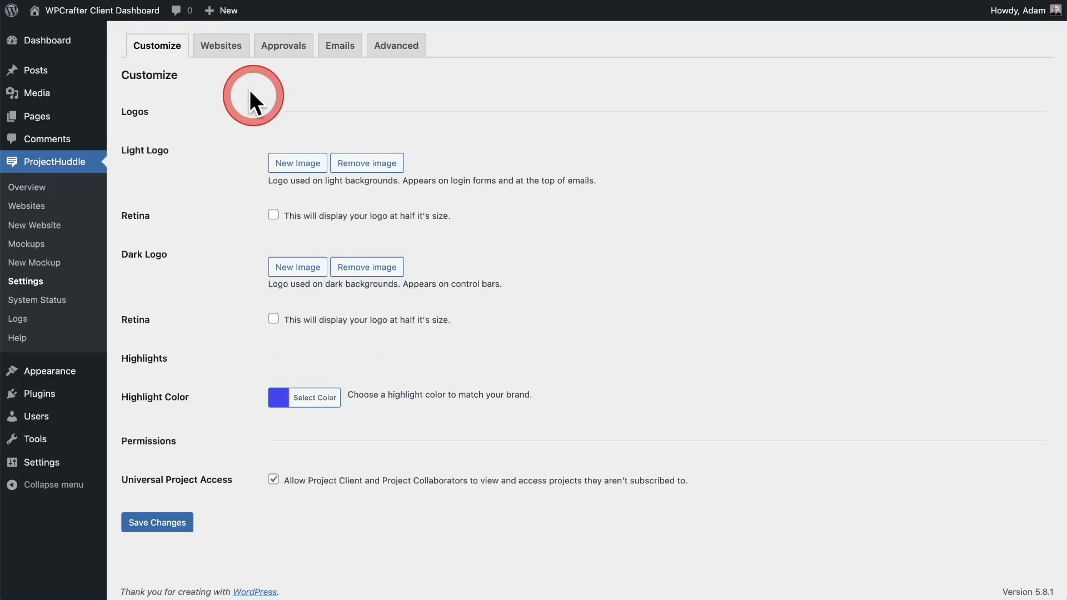
Step: Move through the Website and Approvals settings to the Email settings for sender and notifications
left_click(222, 47)
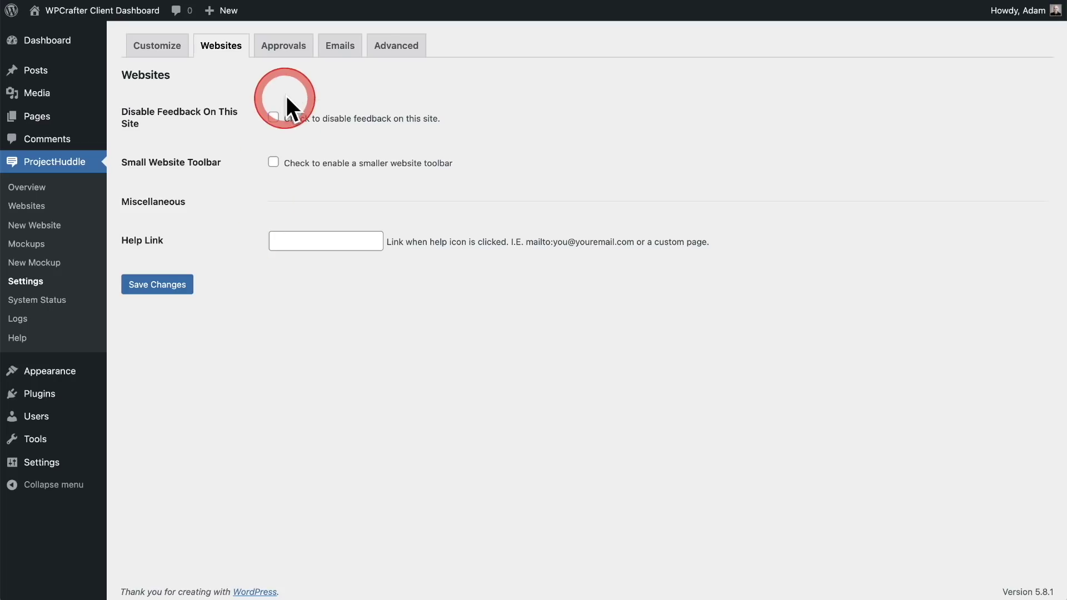
left_click(288, 53)
left_click(380, 155)
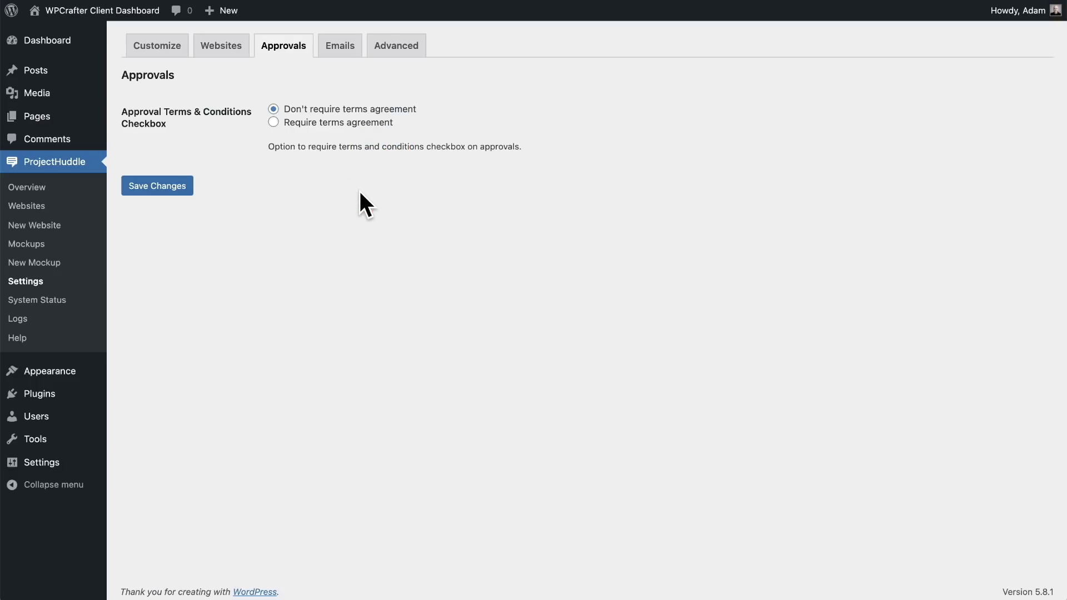
left_click(343, 51)
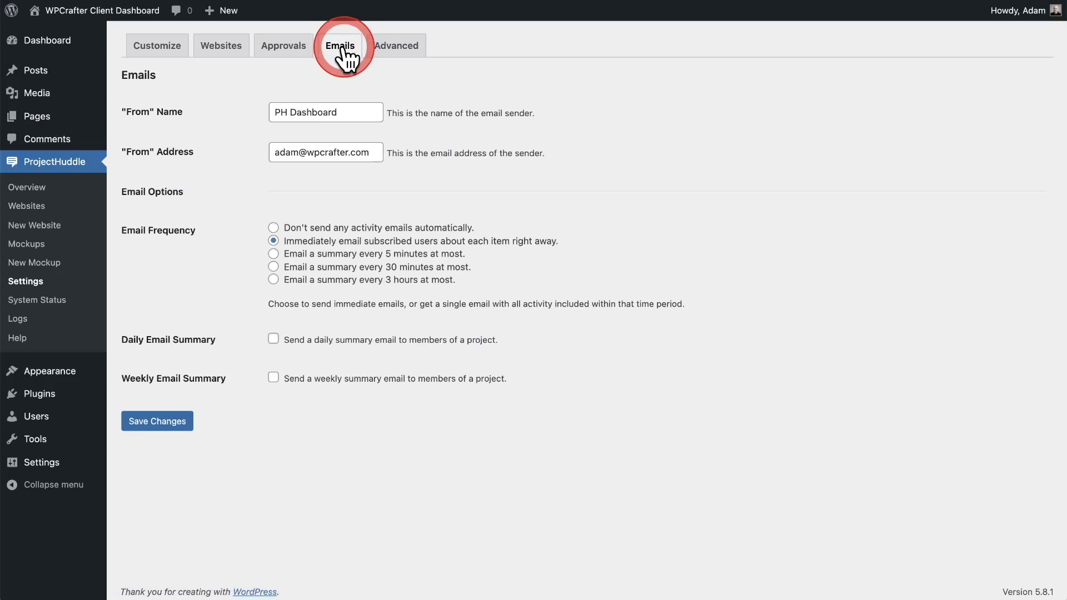
Step: Change the email From name from 'PH Dashboard' to the owner's WPCrafter name, keeping immediate activity emails
left_click(171, 206)
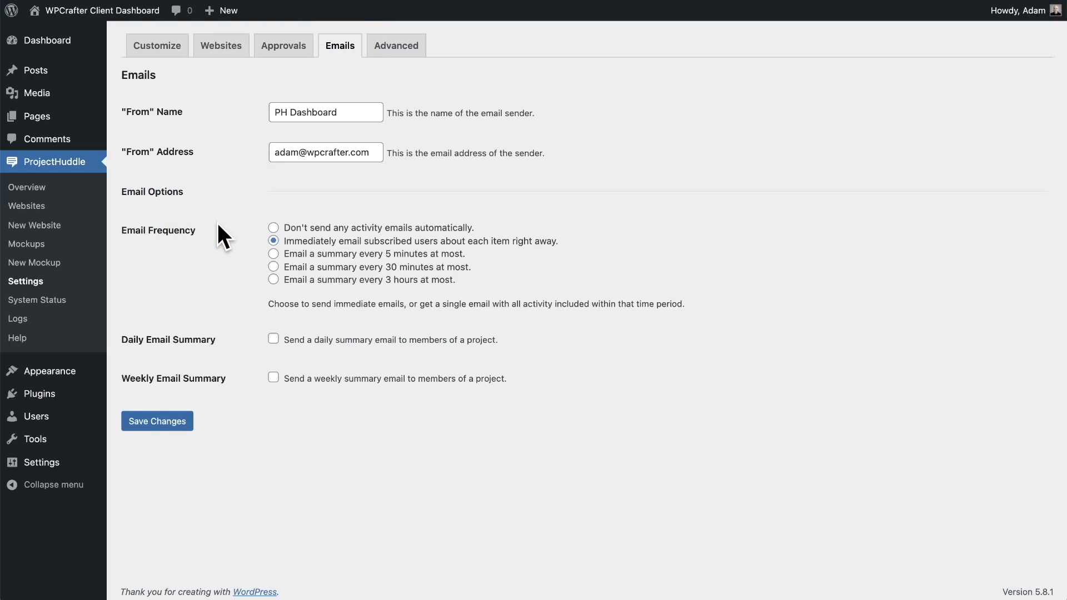
mouse_move(178, 131)
left_mouse_down()
mouse_move(143, 111)
mouse_move(152, 112)
left_mouse_up()
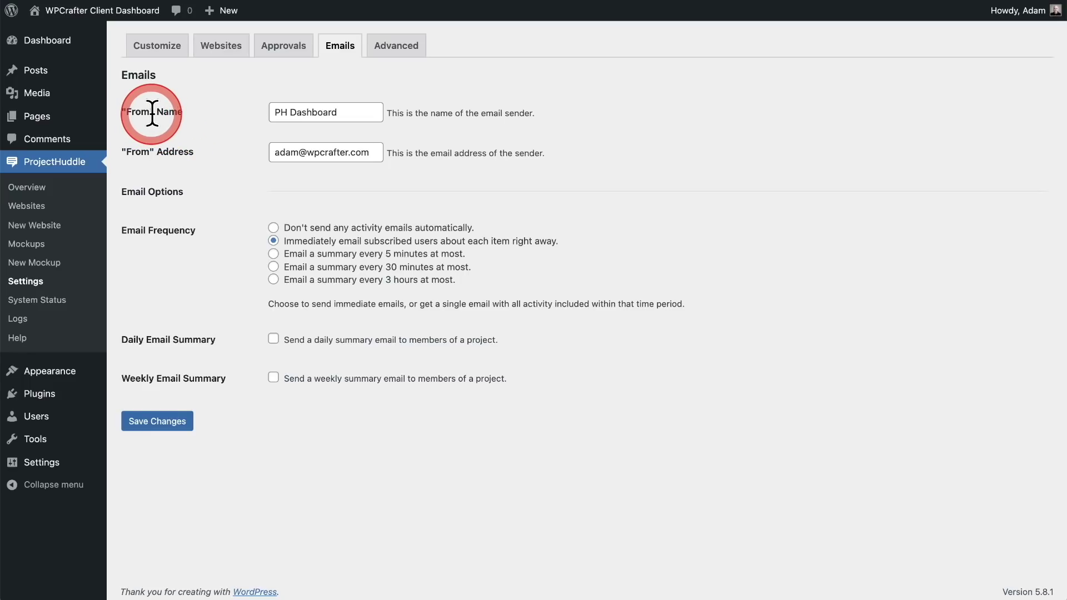
triple_click(303, 112)
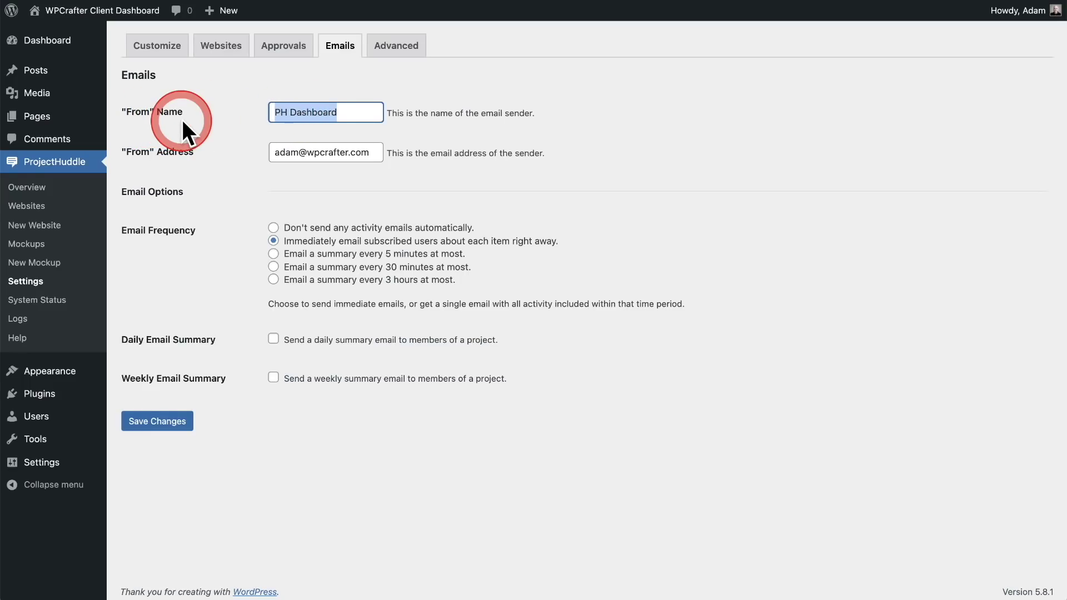
type("Adam @ WPCrafter")
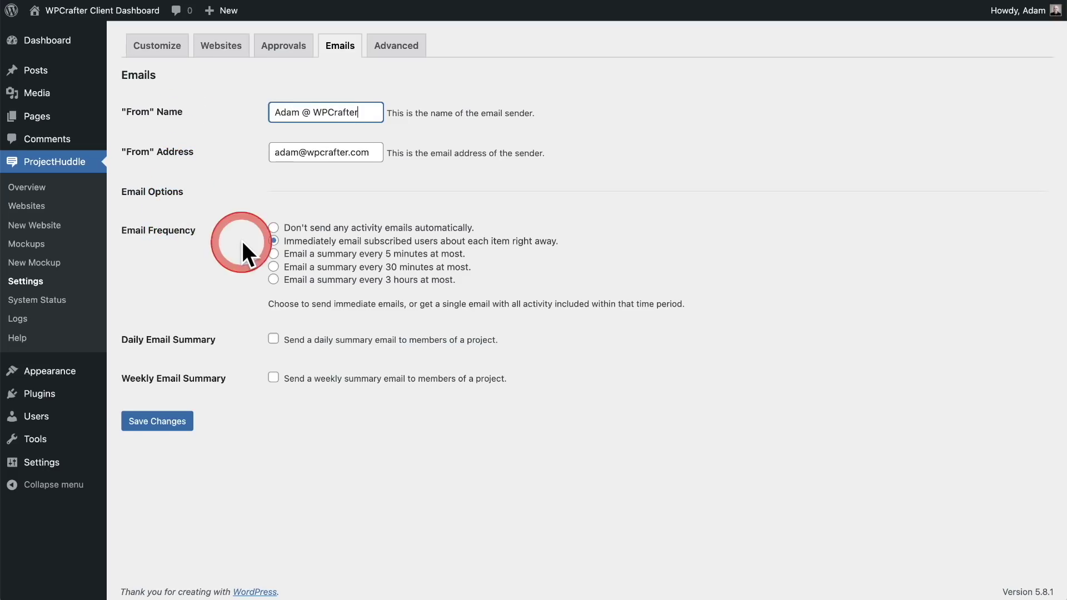
left_click(273, 241)
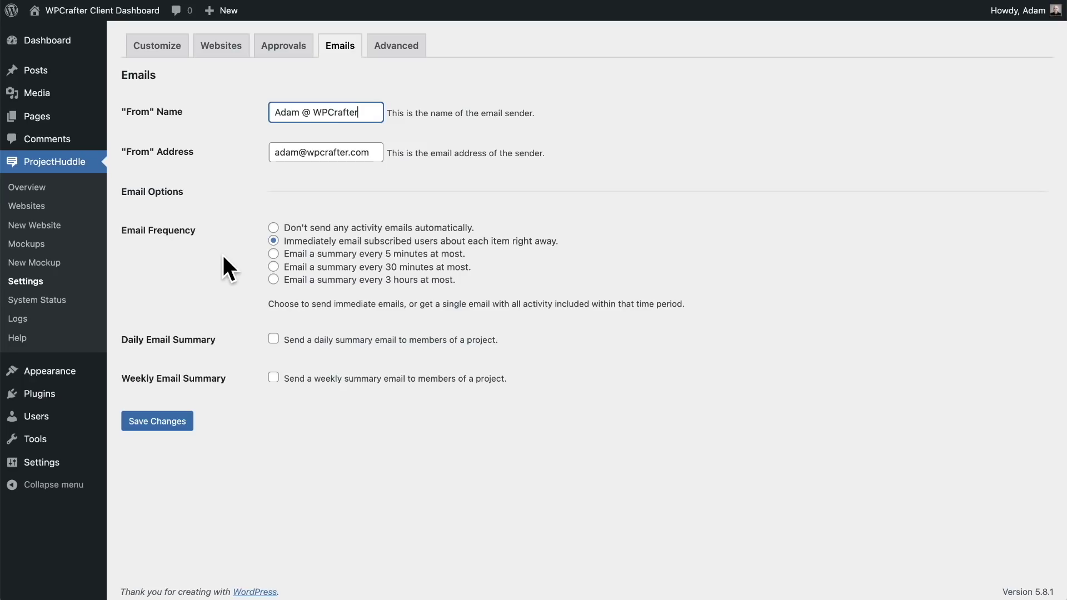
left_click(224, 256)
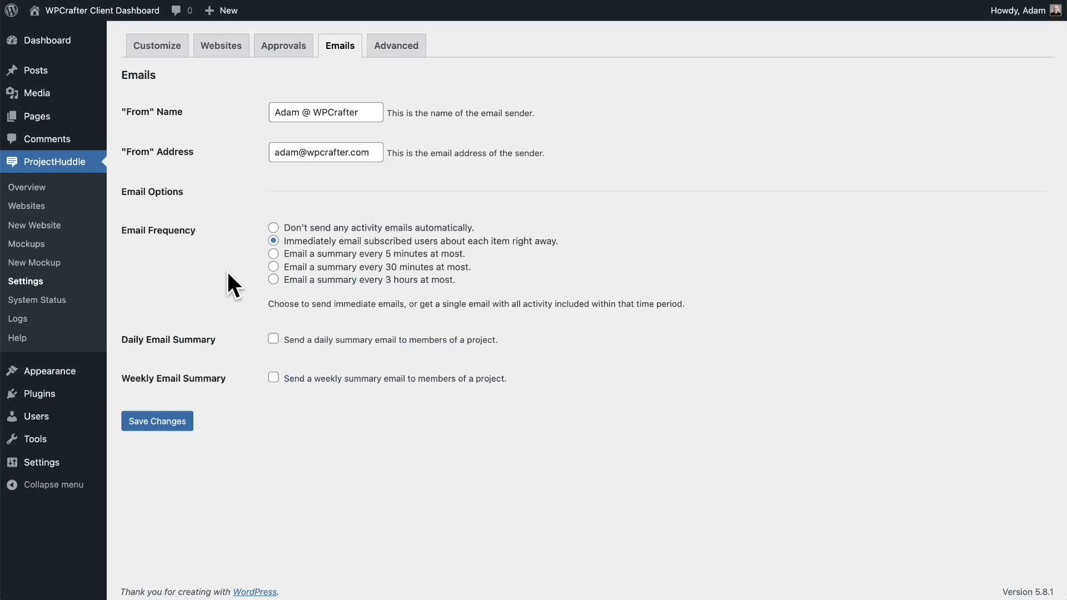
left_click_drag(228, 271, 248, 343)
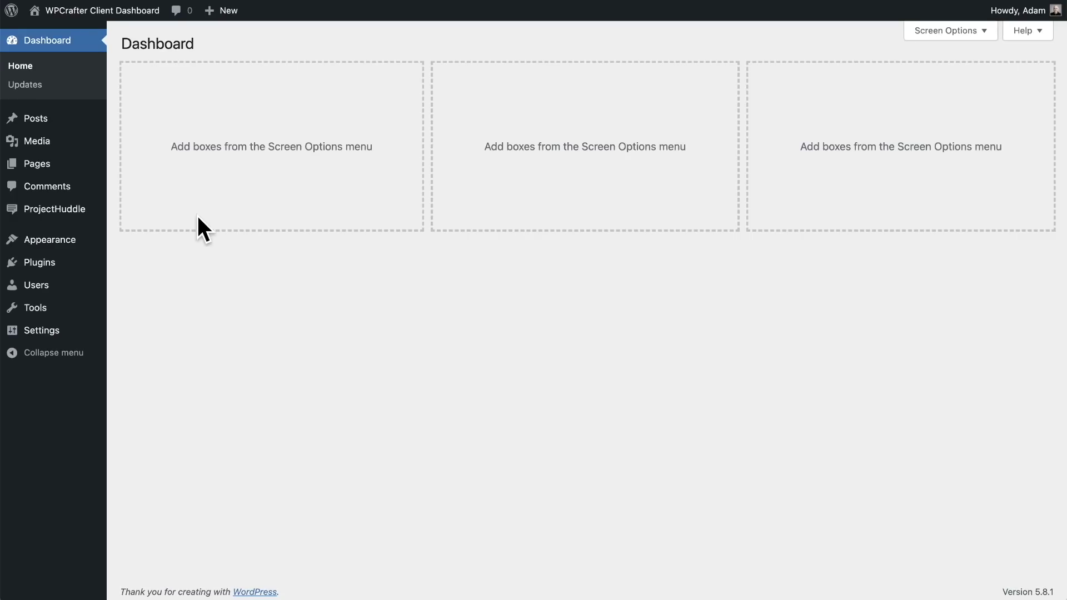
left_click(79, 212)
left_click(140, 231)
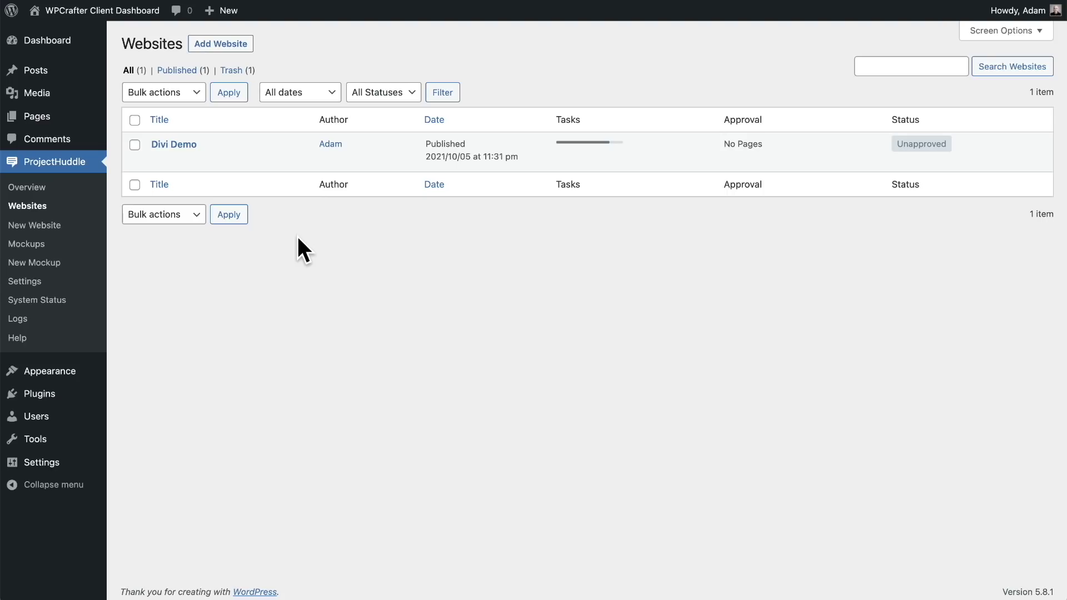
left_click(228, 44)
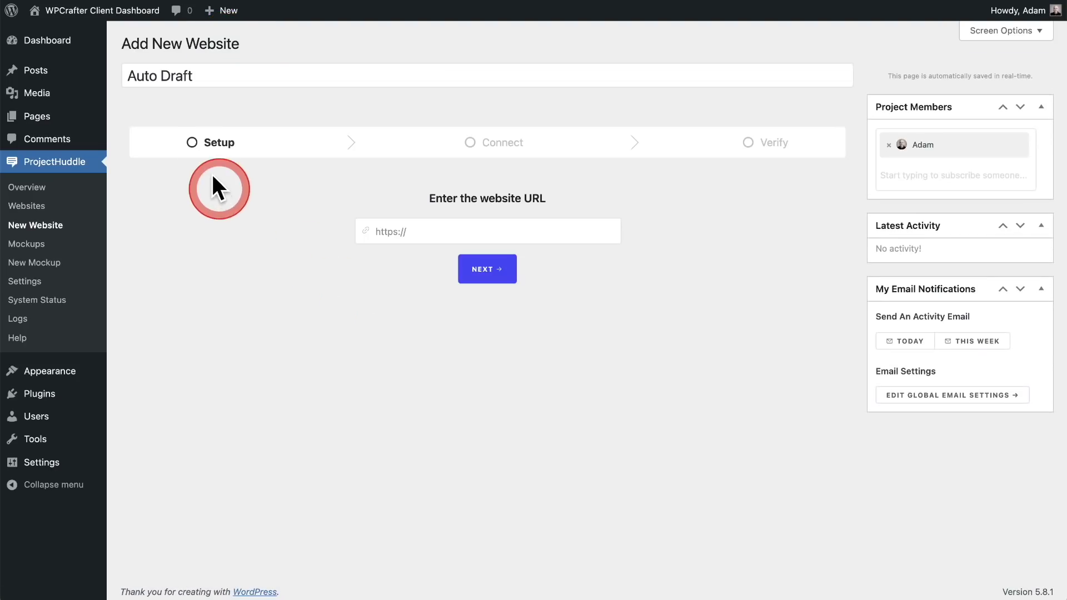
left_click_drag(203, 77, 125, 76)
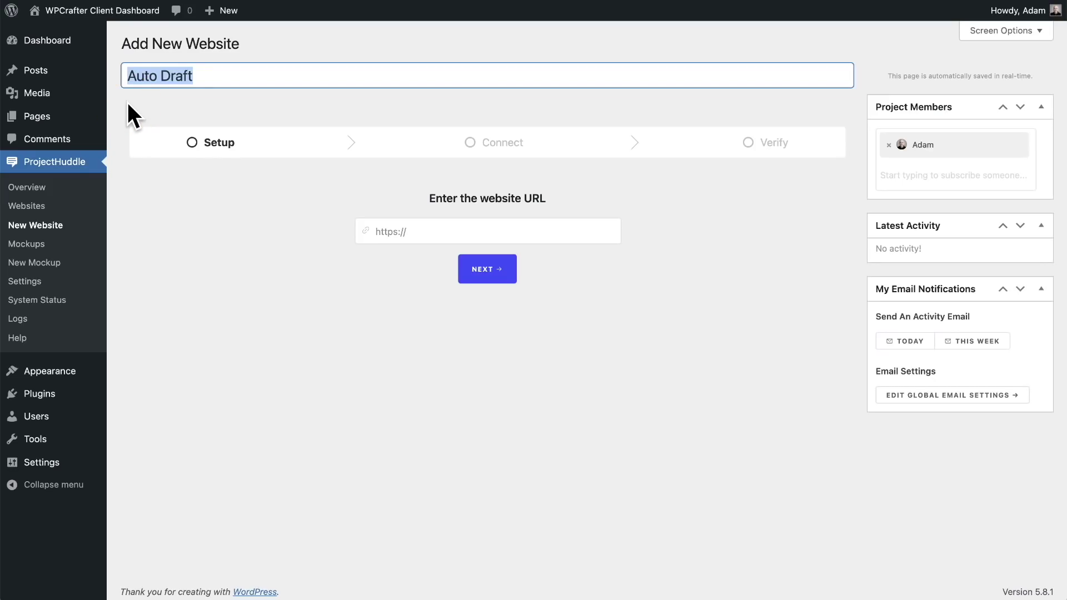
type("Presto Player Website Redesign")
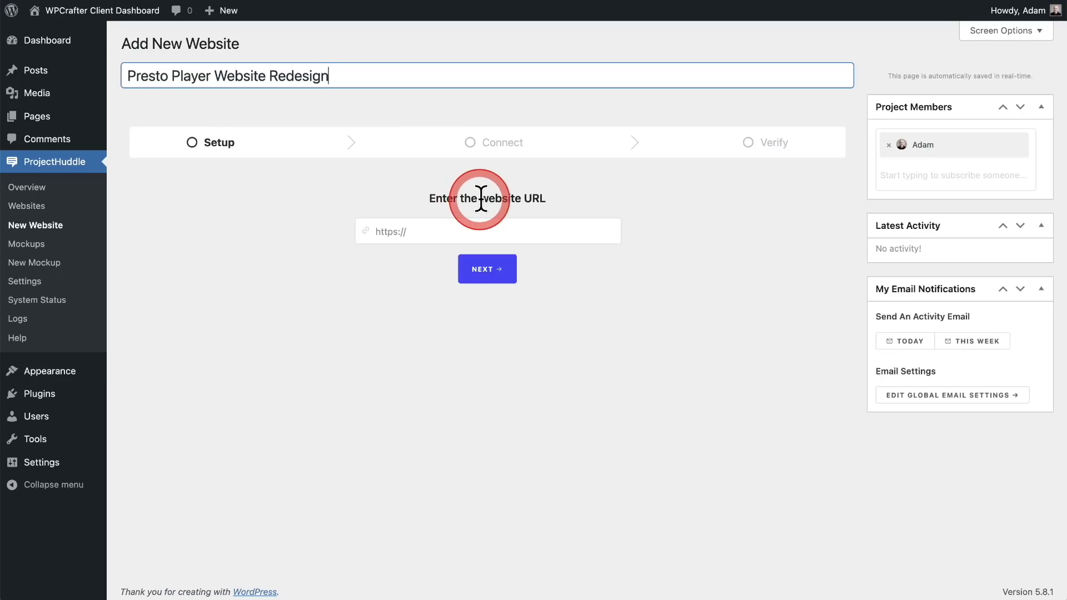
left_click(497, 233)
type("https://prestoplayer.com")
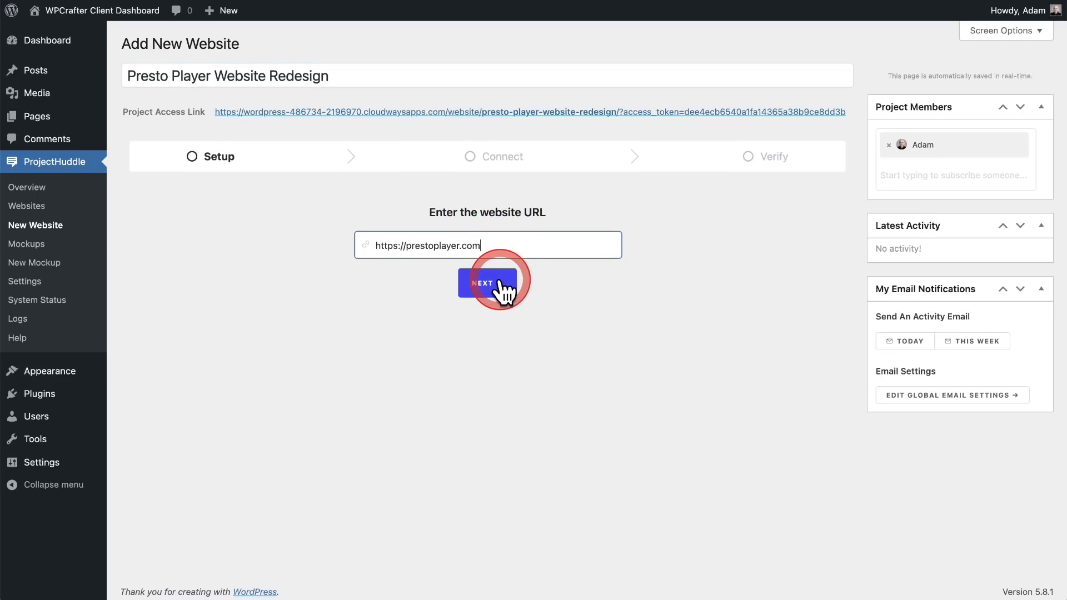
left_click(499, 281)
Step: Set the Presto Player project's website type to WordPress
left_click(499, 292)
left_click(493, 373)
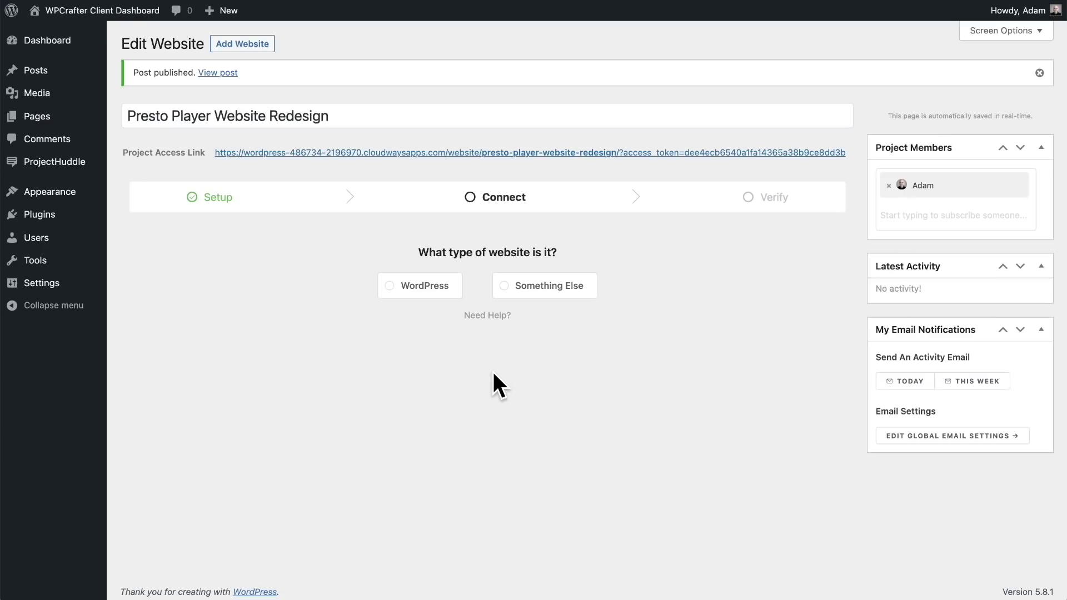
left_click(416, 287)
Step: Switch to the client Divi site's WordPress admin dashboard
left_click(302, 315)
scroll(301, 316, "down", 1)
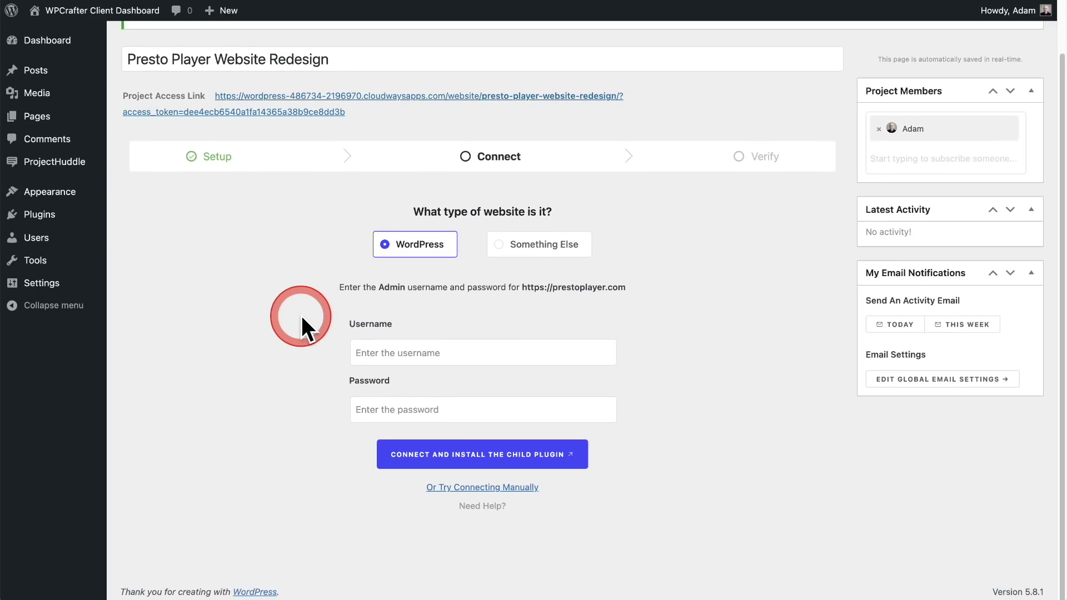
left_click(284, 345)
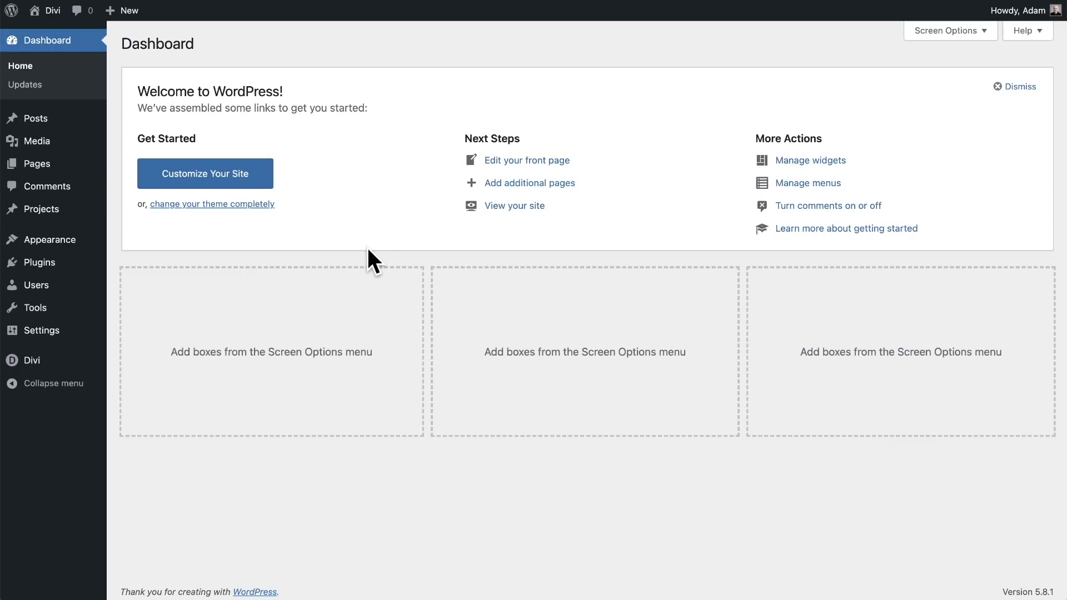
Step: Search Add New Plugins for 'projecthuddle client site' to confirm it is already active
mouse_move(78, 266)
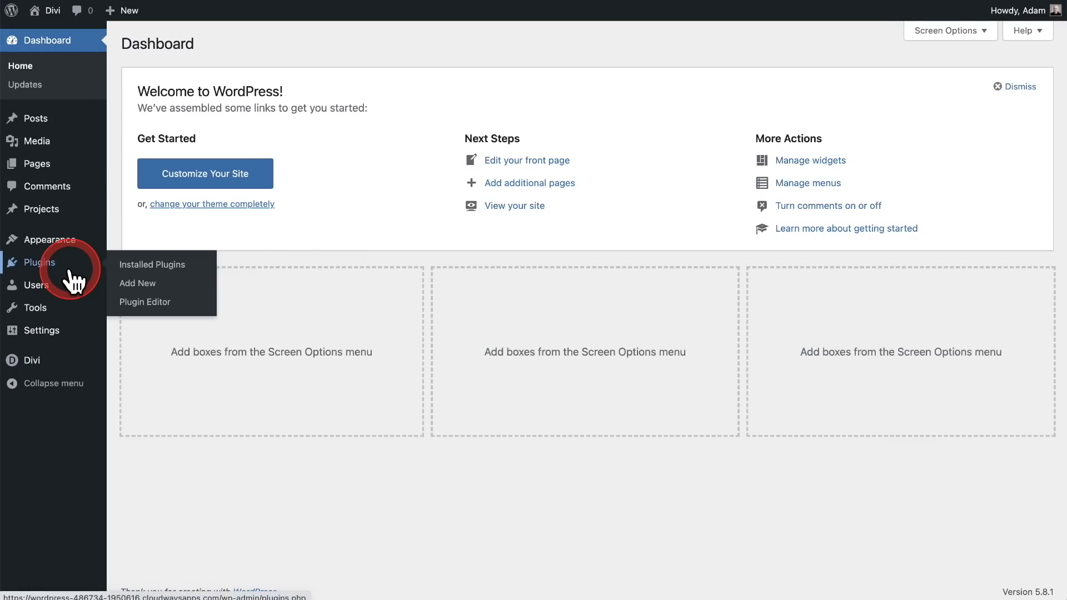
left_click(131, 284)
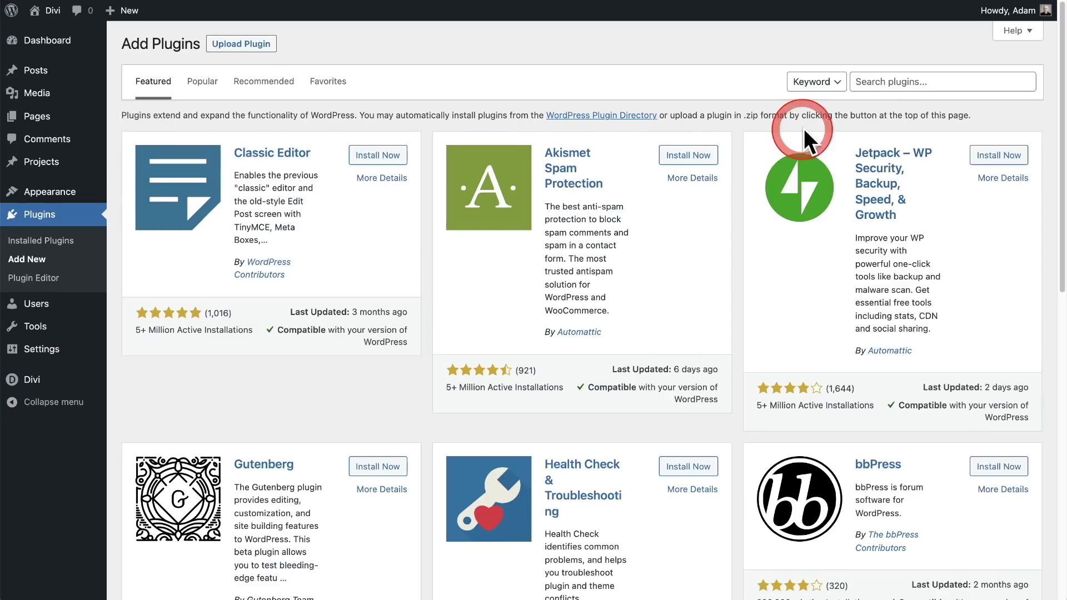
left_click(903, 81)
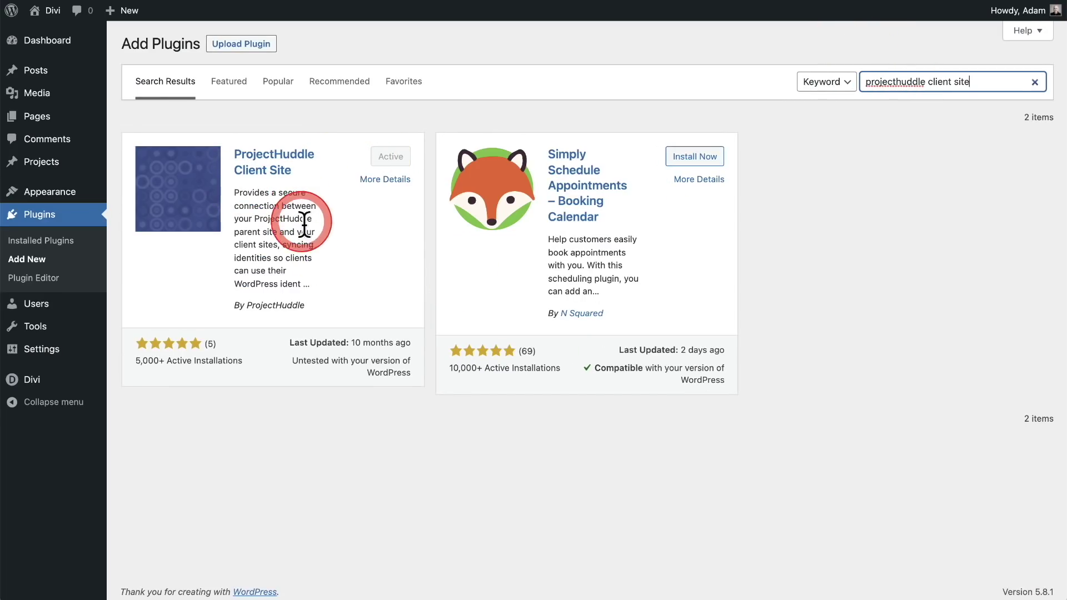
left_click(355, 246)
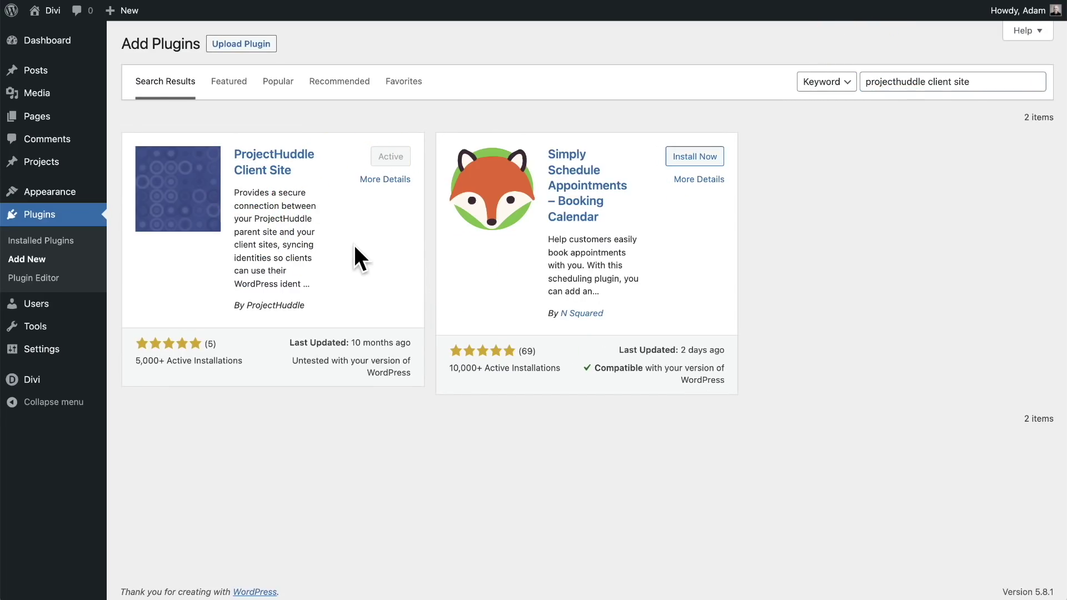
Step: Open Settings > Feedback and view the Connection tab's connected status
mouse_move(41, 349)
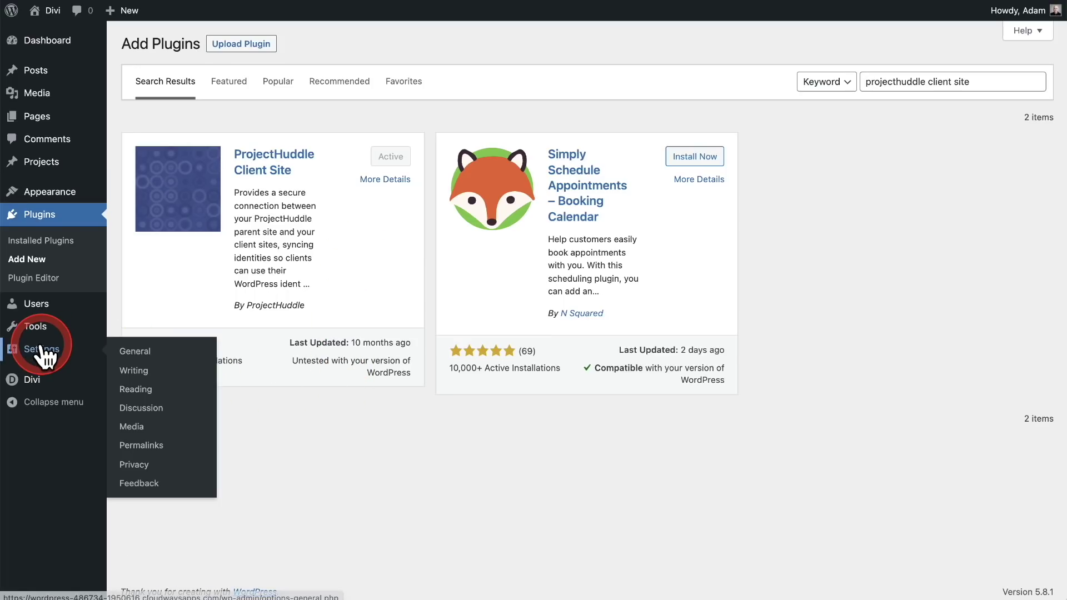
left_click(140, 485)
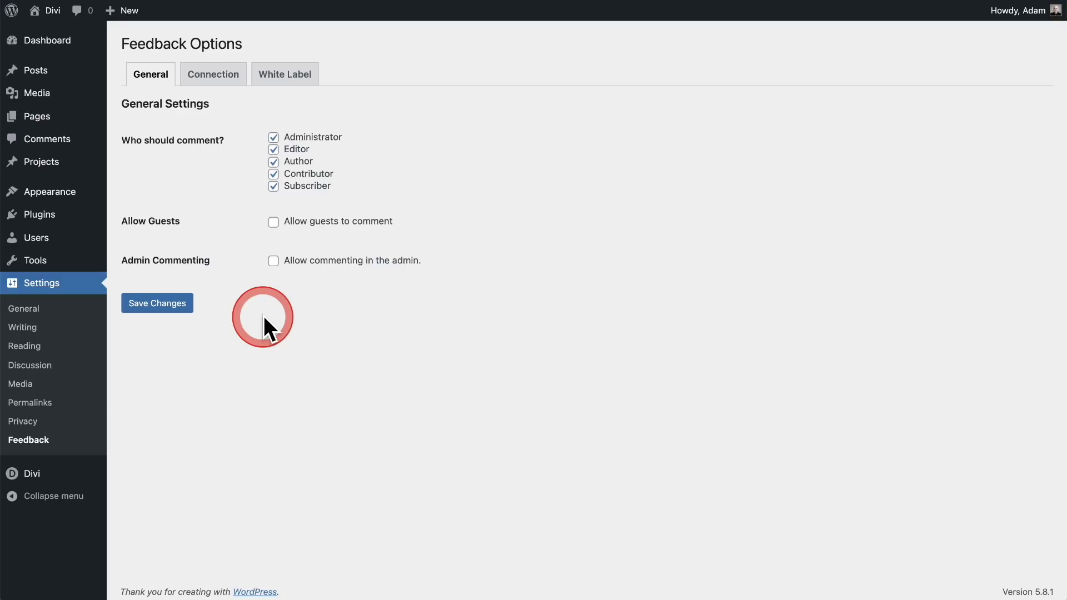
left_click(211, 77)
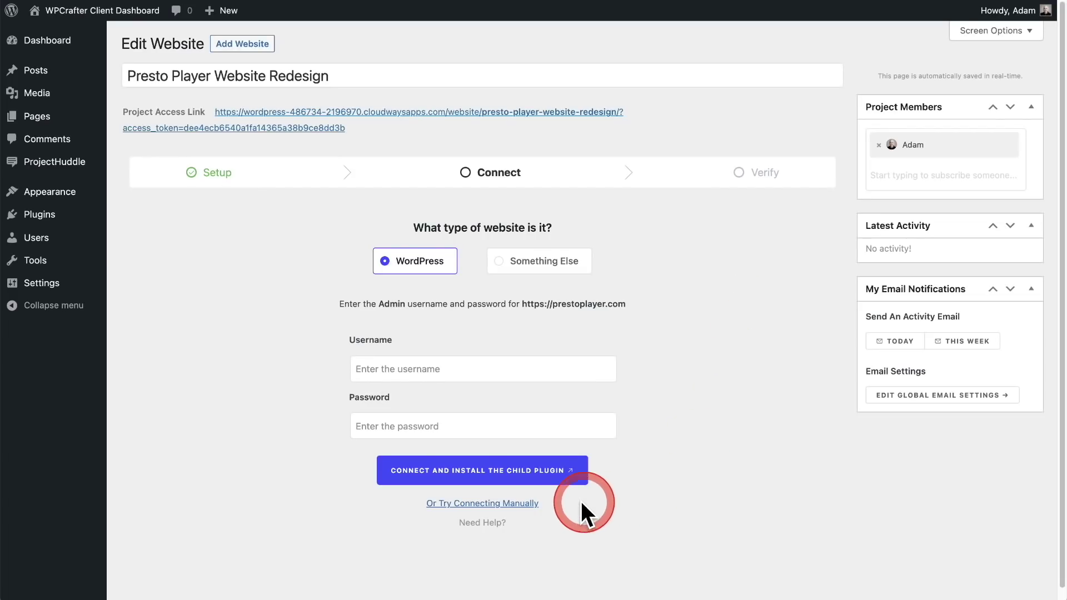
Step: Show the manual connection steps with the client site plugin, connection code and white-label options
left_click(479, 506)
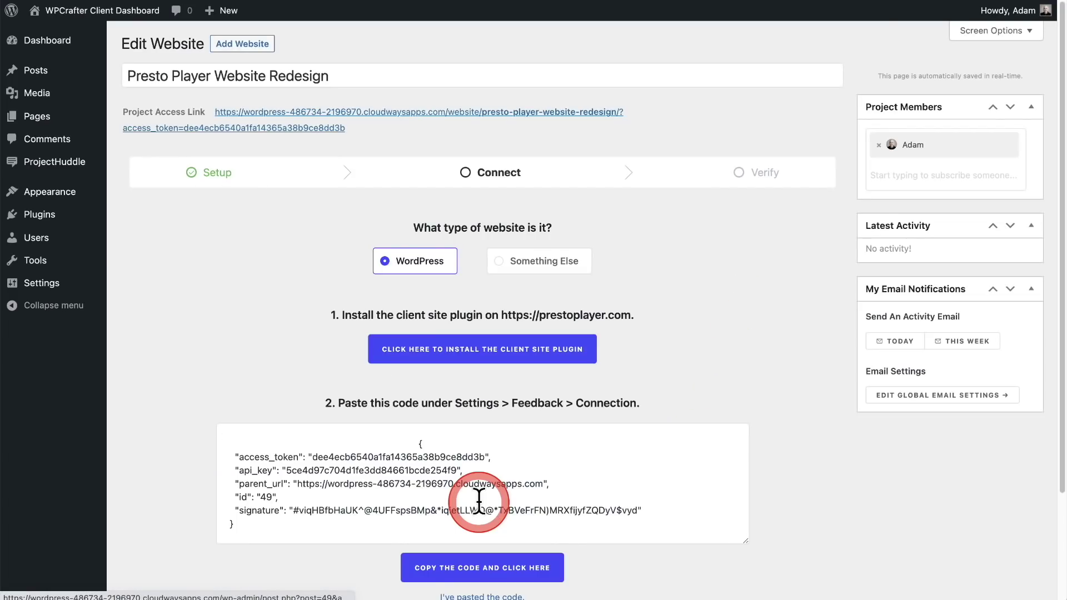
scroll(478, 505, "down", 1)
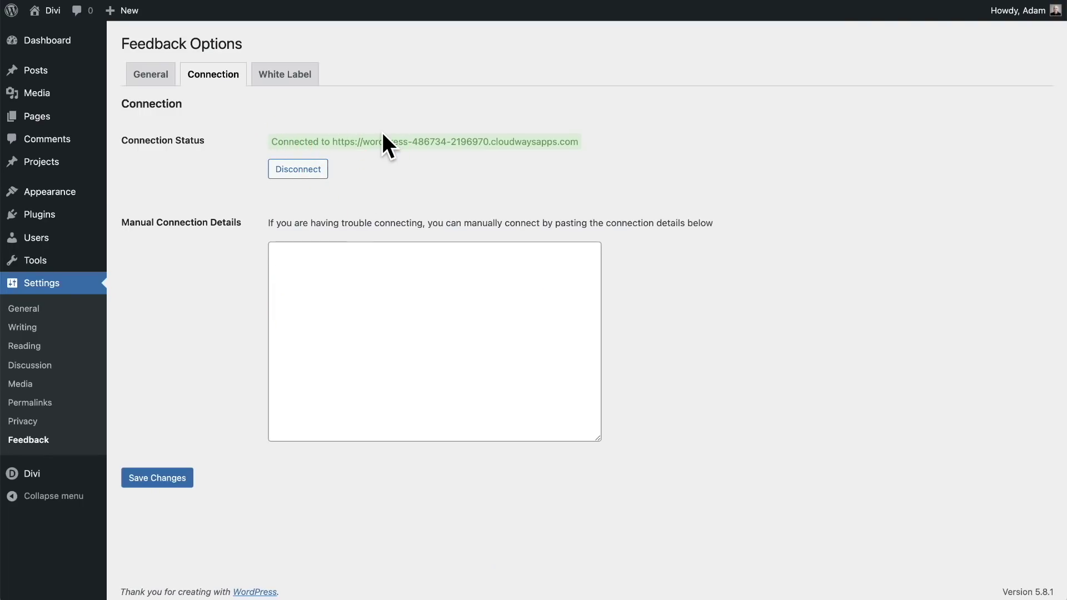
left_click(300, 89)
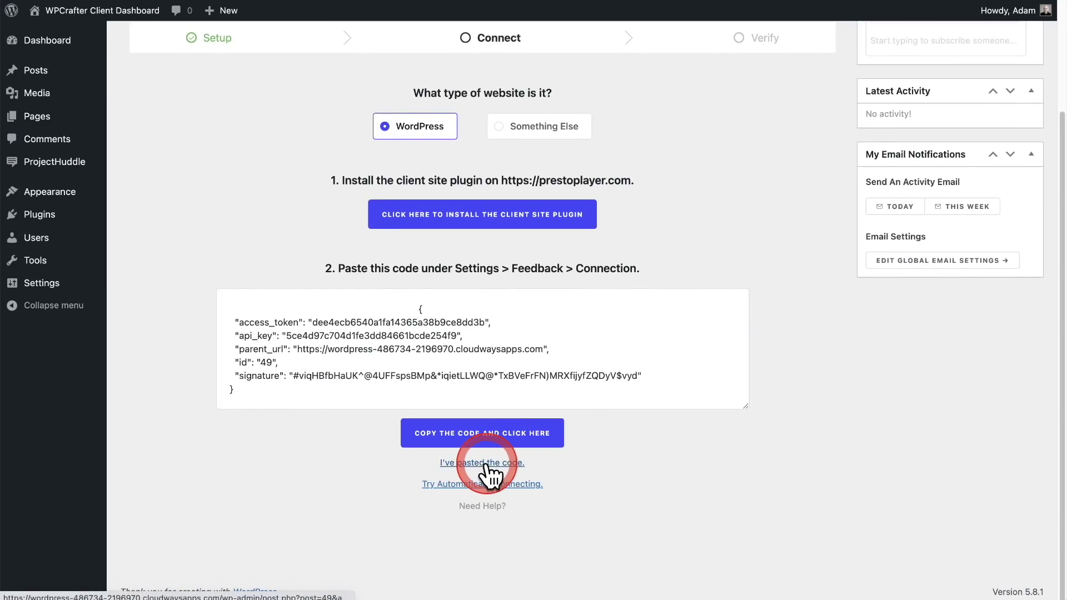
scroll(687, 440, "up", 3)
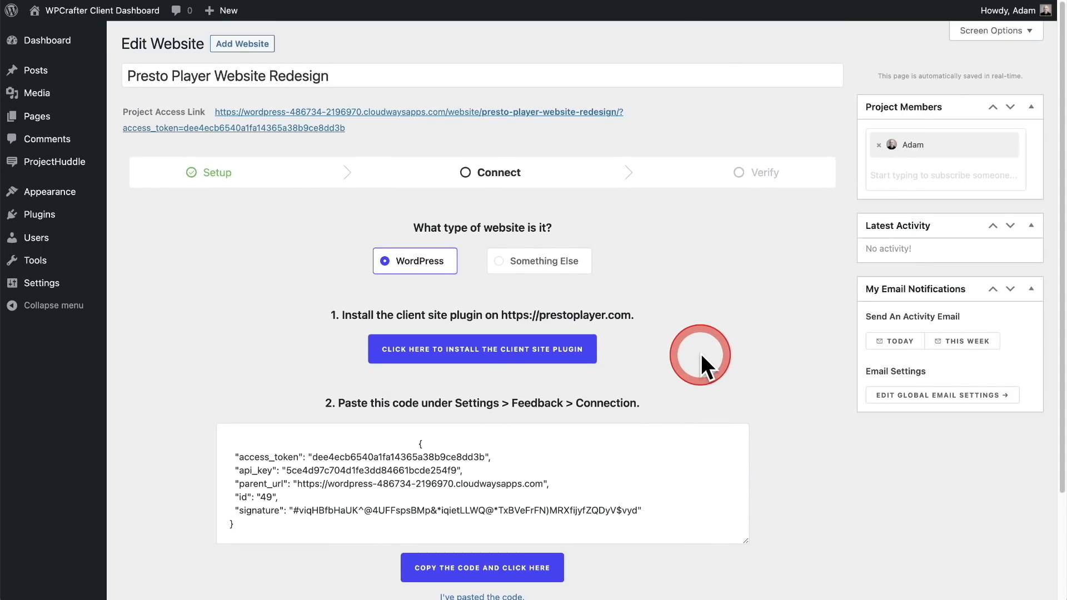
Step: Switch the website type to Something Else to get the script snippet for prestoplayer.com
left_click(524, 261)
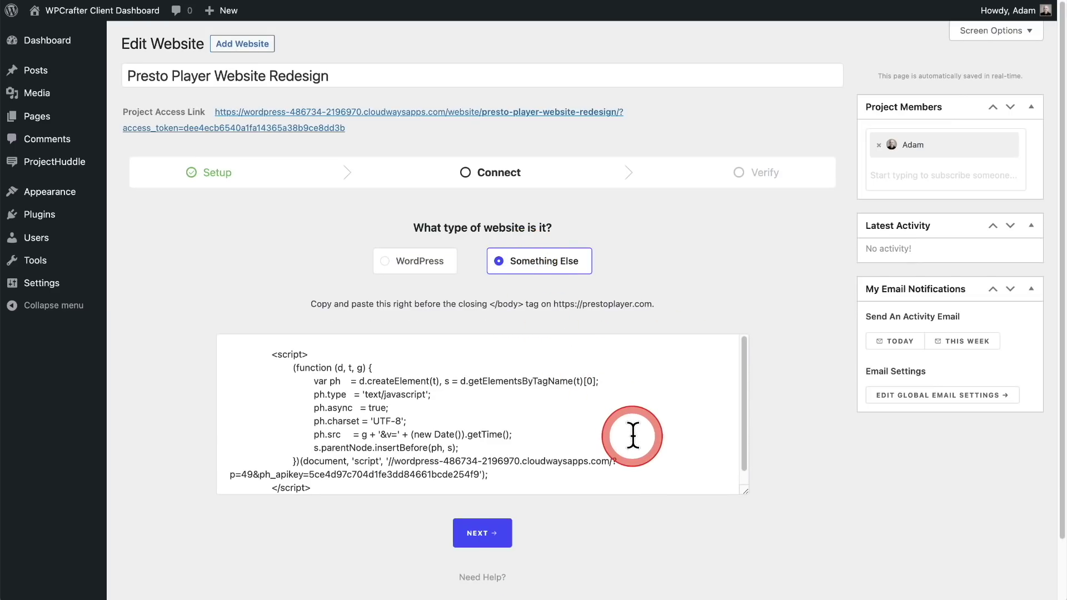
scroll(632, 436, "down", 2)
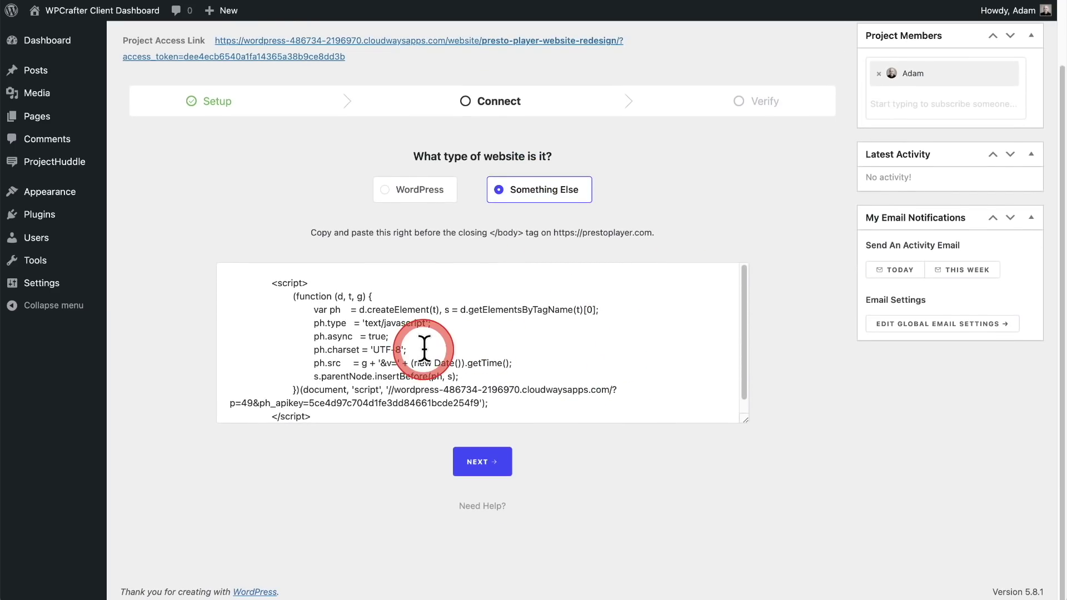
scroll(424, 350, "up", 2)
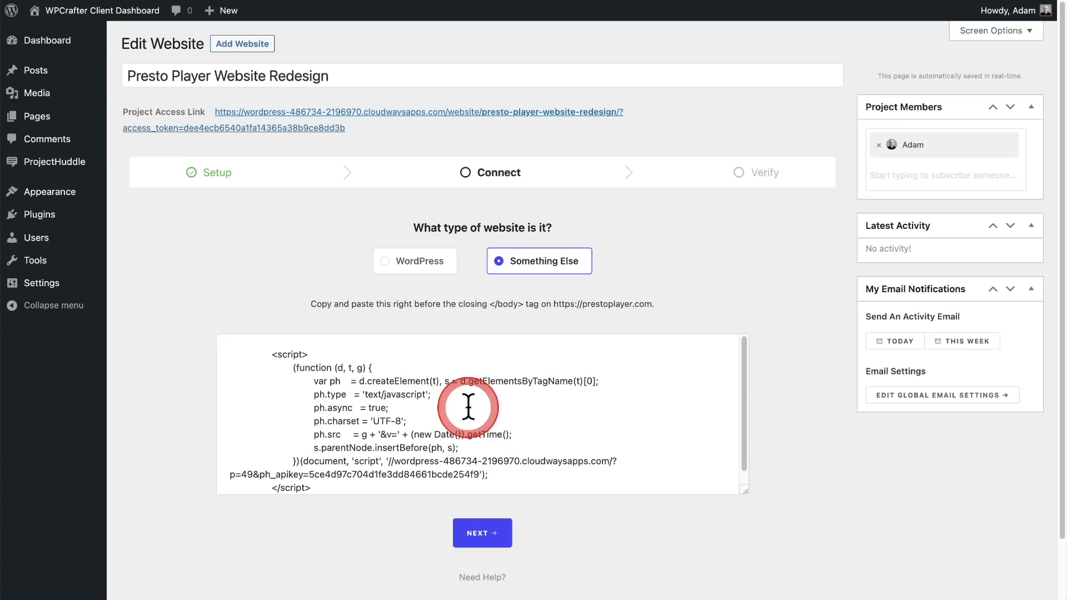
mouse_move(166, 124)
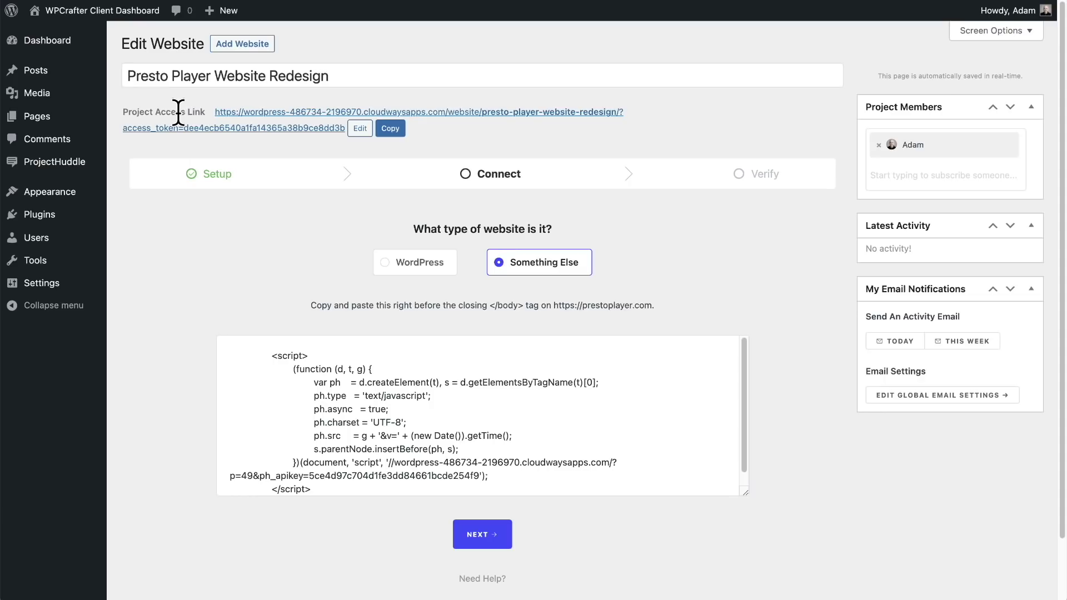
Step: Go back to the Websites list and open the Divi Demo project to review its tasks
left_click(44, 205)
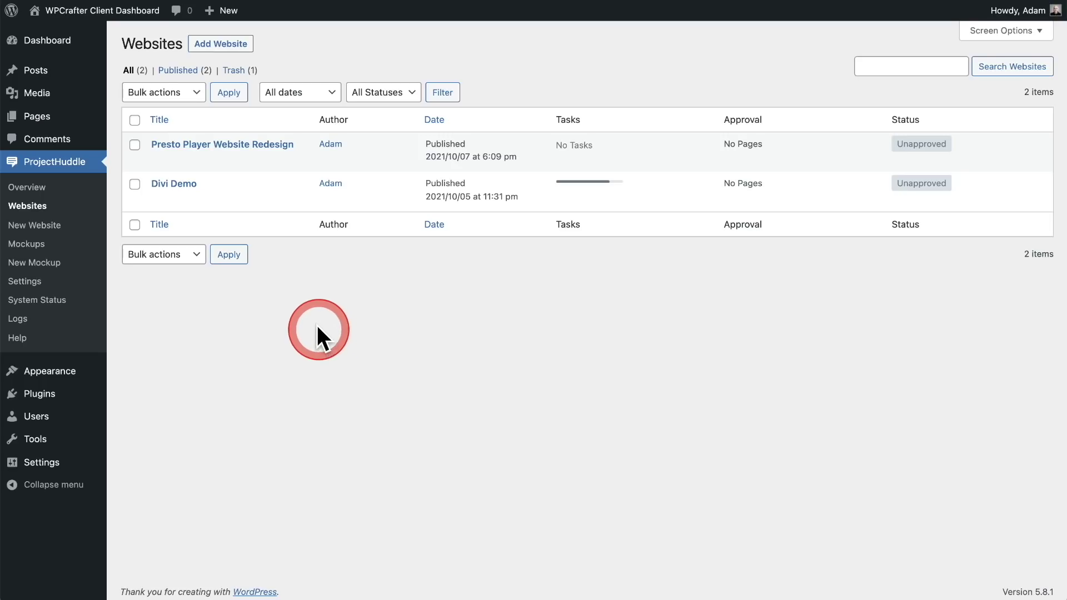
left_click(177, 184)
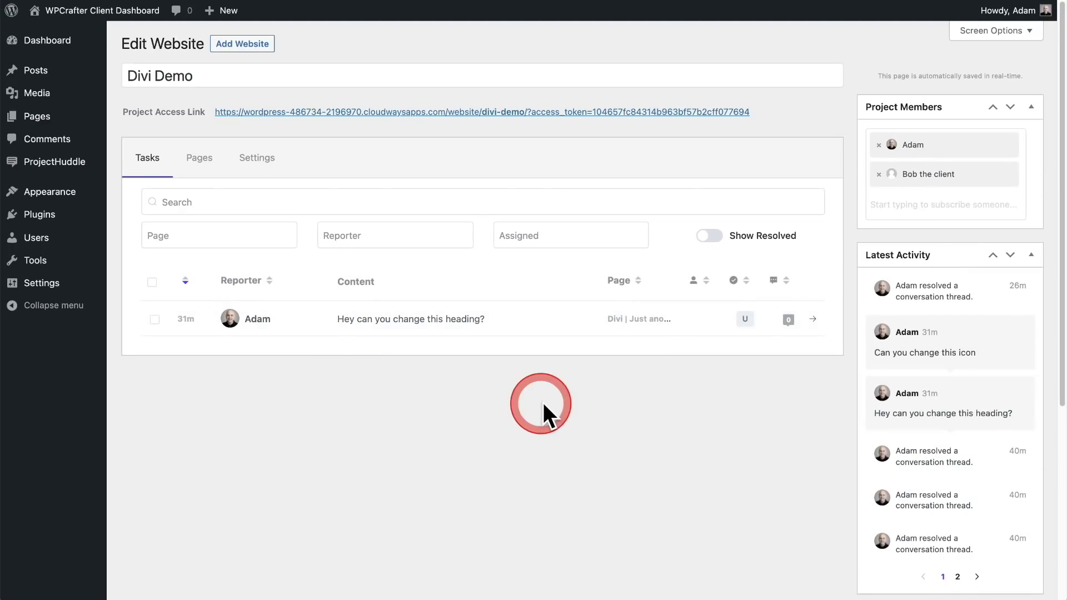
scroll(766, 372, "down", 3)
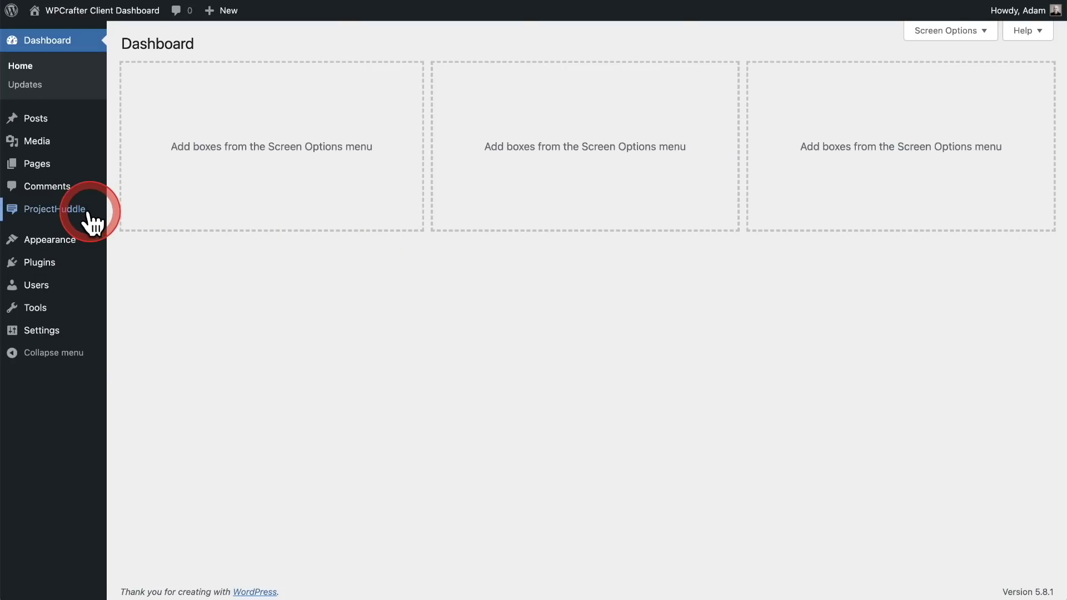
Step: Start a new mockup from the ProjectHuddle Mockups list
mouse_move(83, 214)
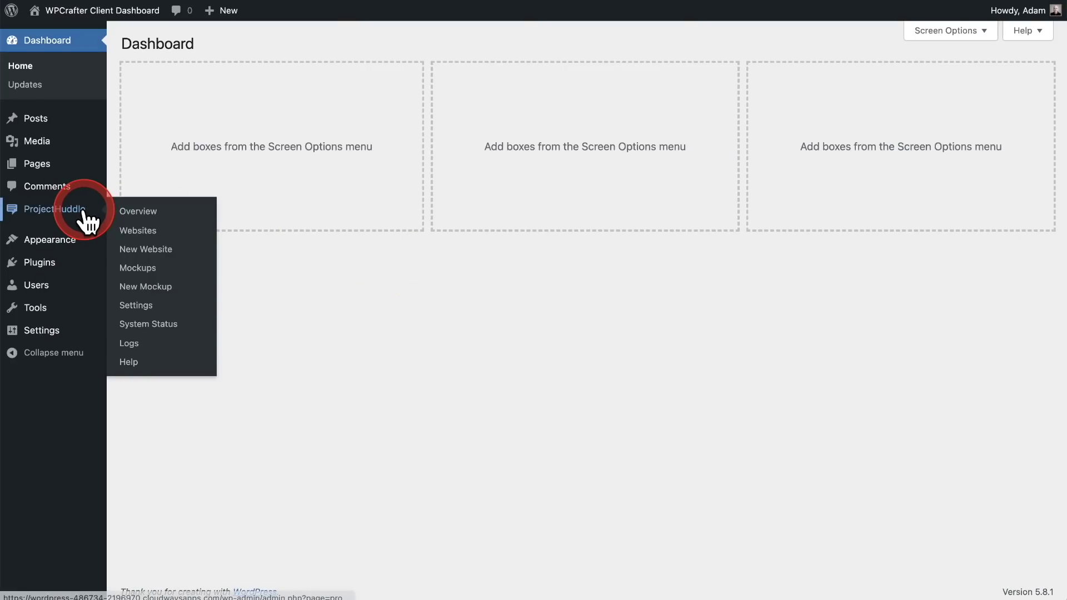
left_click(143, 270)
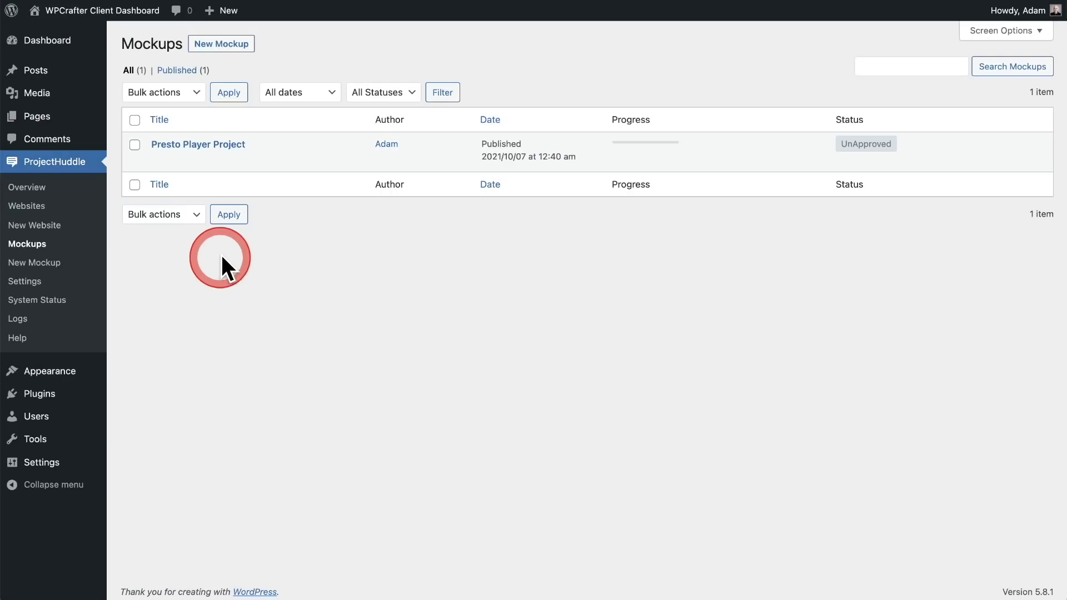
left_click(221, 47)
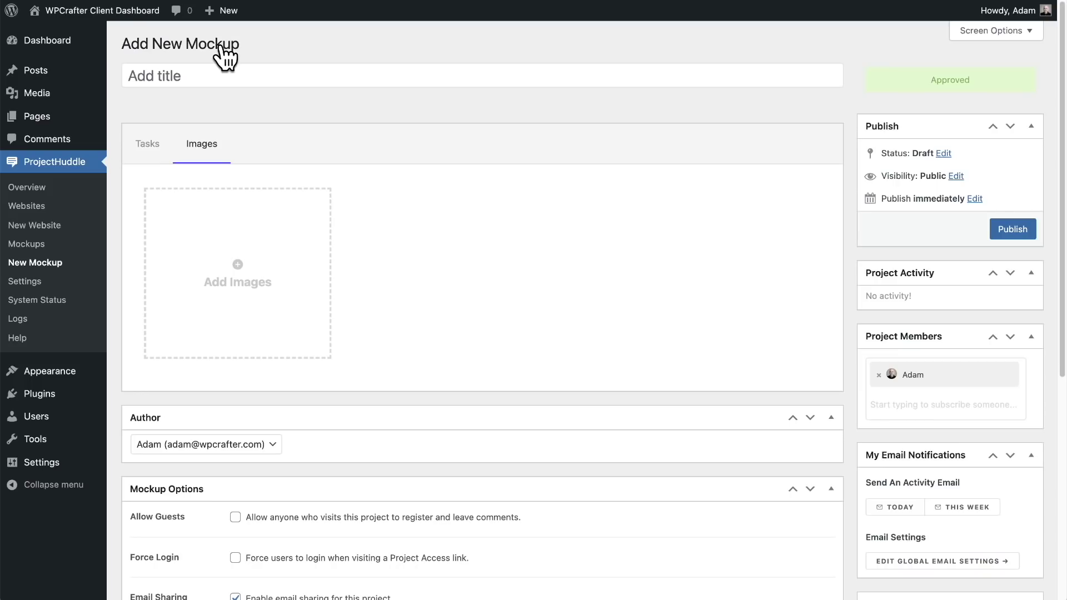
Step: Title it 'Presto Player Images' and add the Dynamic Watermarks and Overlays images
left_click(216, 76)
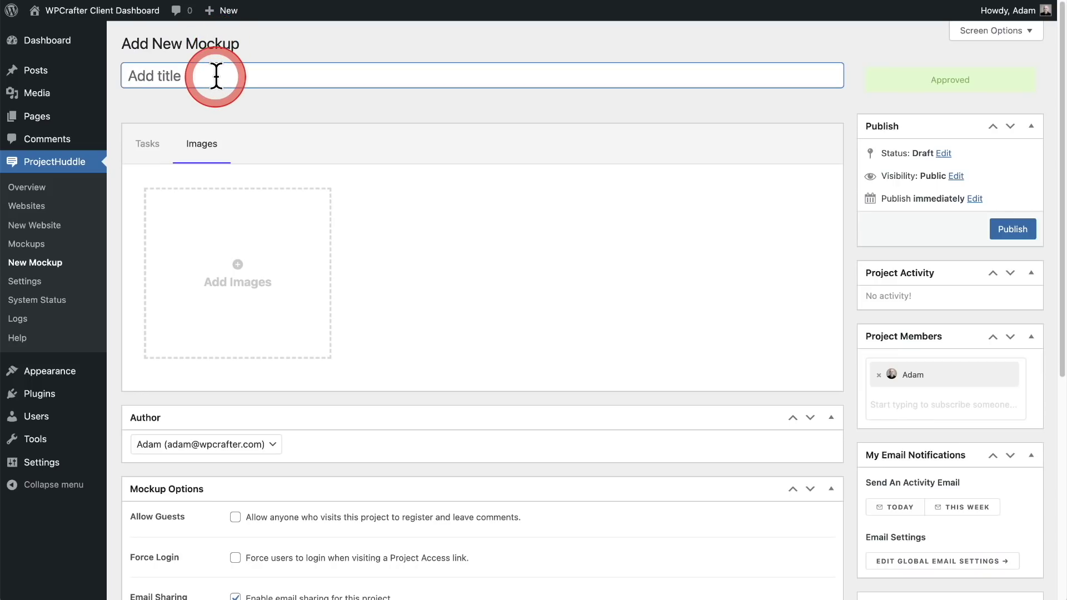
type("Presto Player Images")
scroll(209, 156, "down", 2)
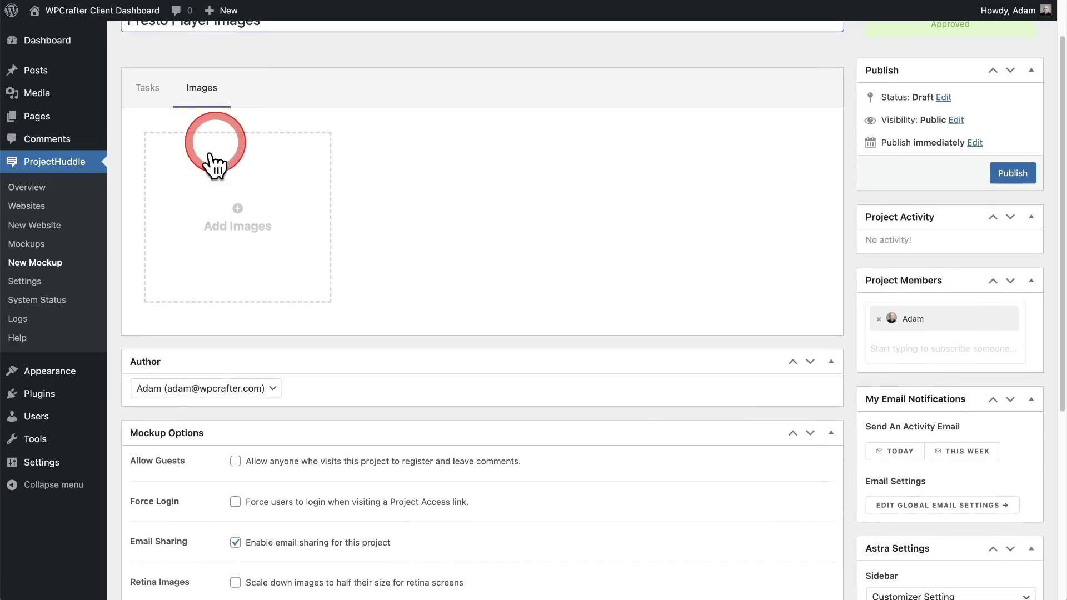
left_click(239, 220)
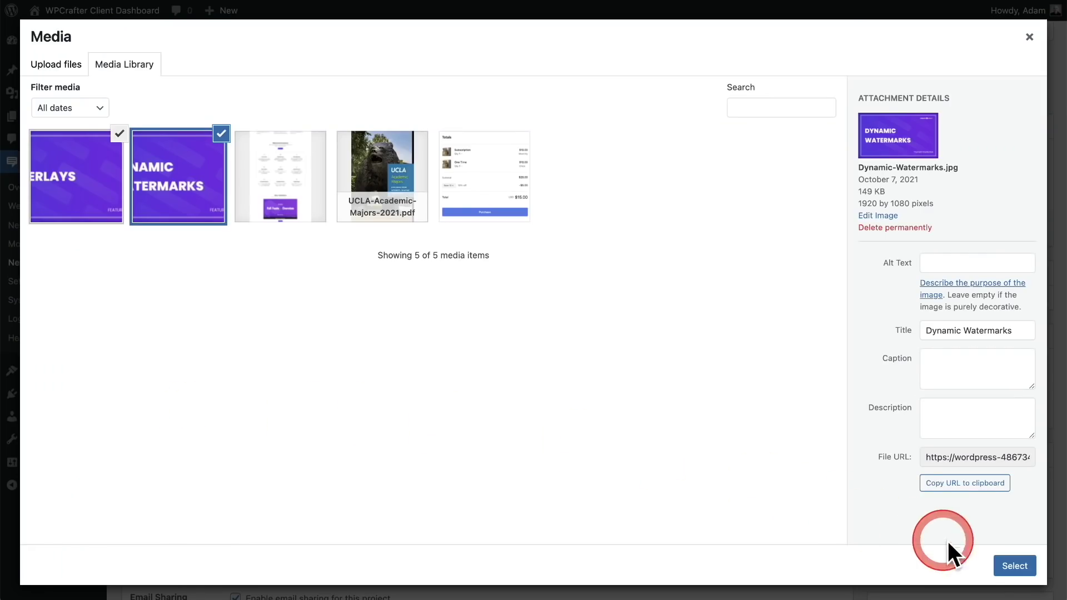
left_click(1014, 566)
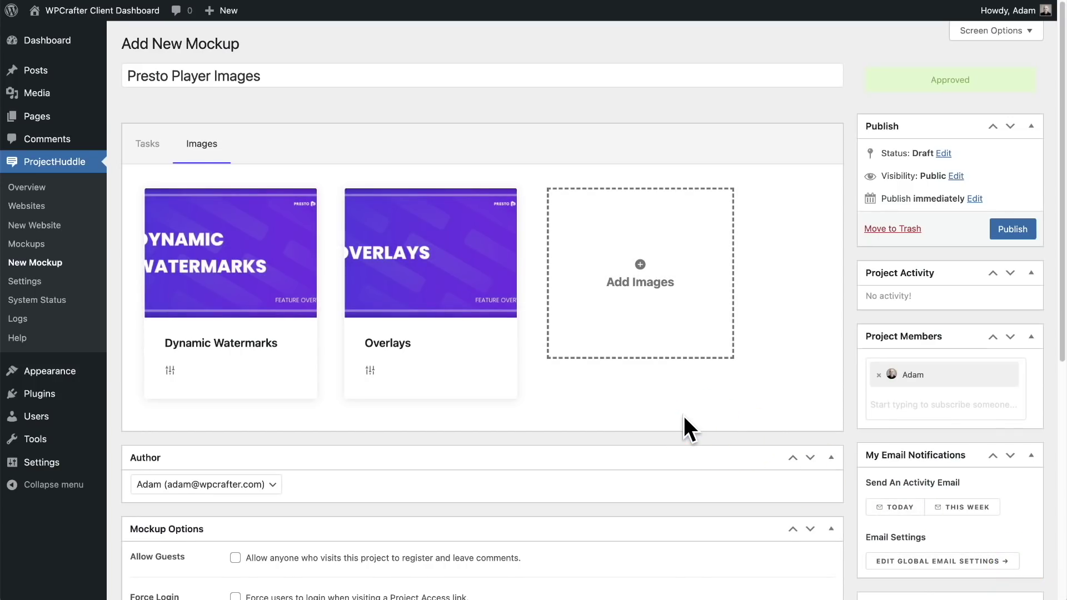
Step: Move Overlays before Dynamic Watermarks and apply its center, device-width display options to all images
left_click(683, 419)
left_click_drag(439, 267, 231, 270)
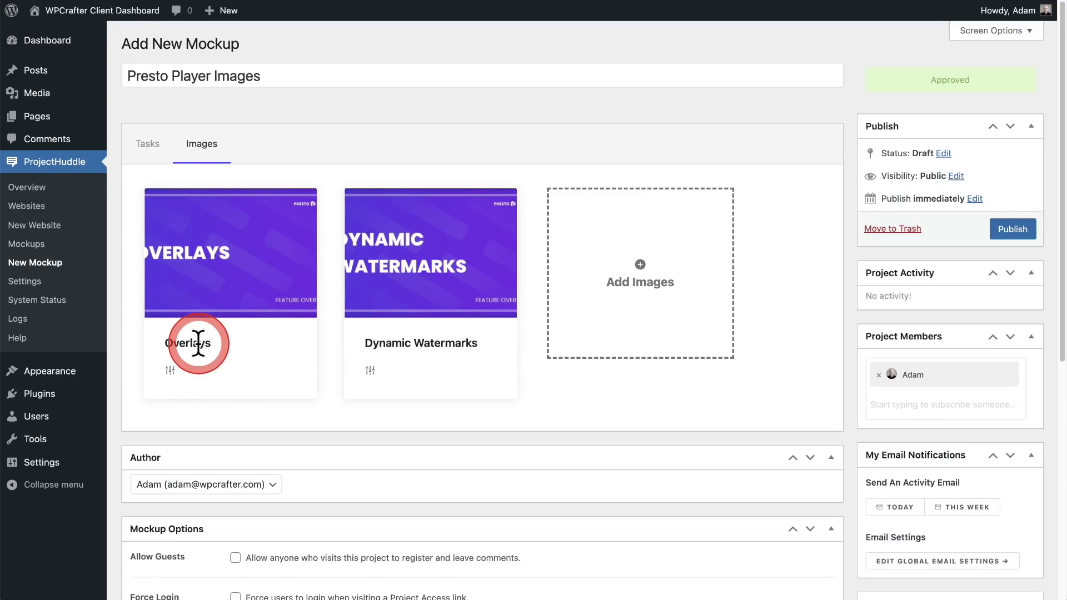
left_click(170, 370)
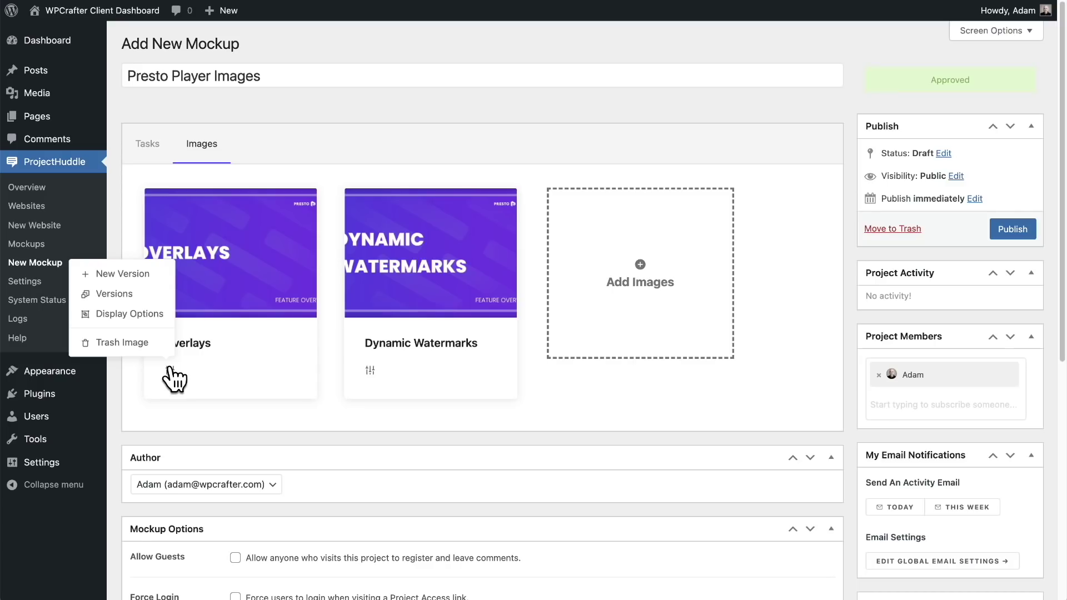
left_click(85, 313)
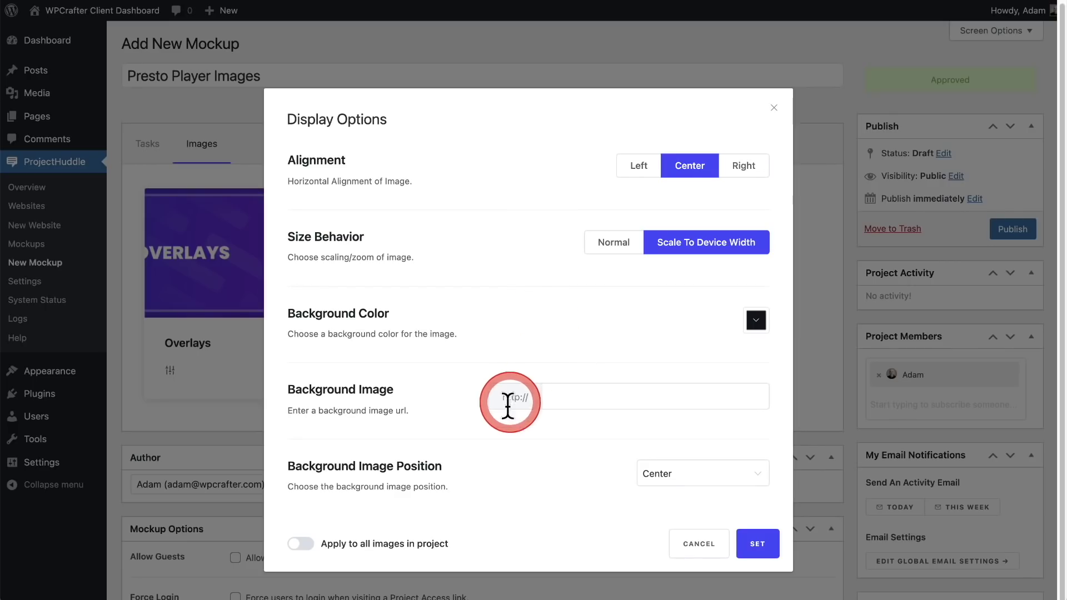
left_click(300, 544)
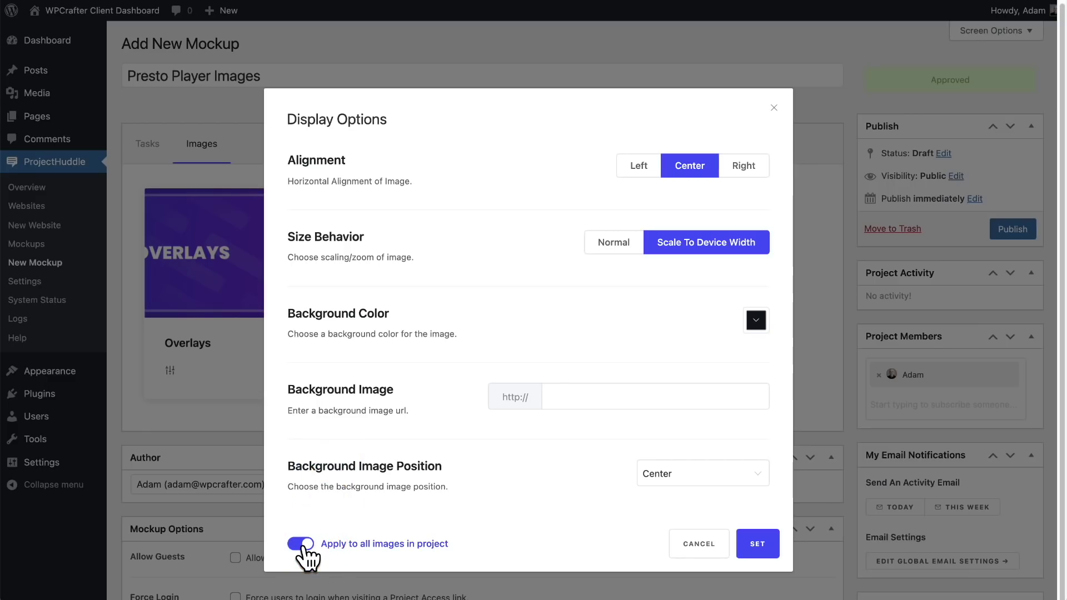
left_click(757, 544)
scroll(833, 360, "down", 7)
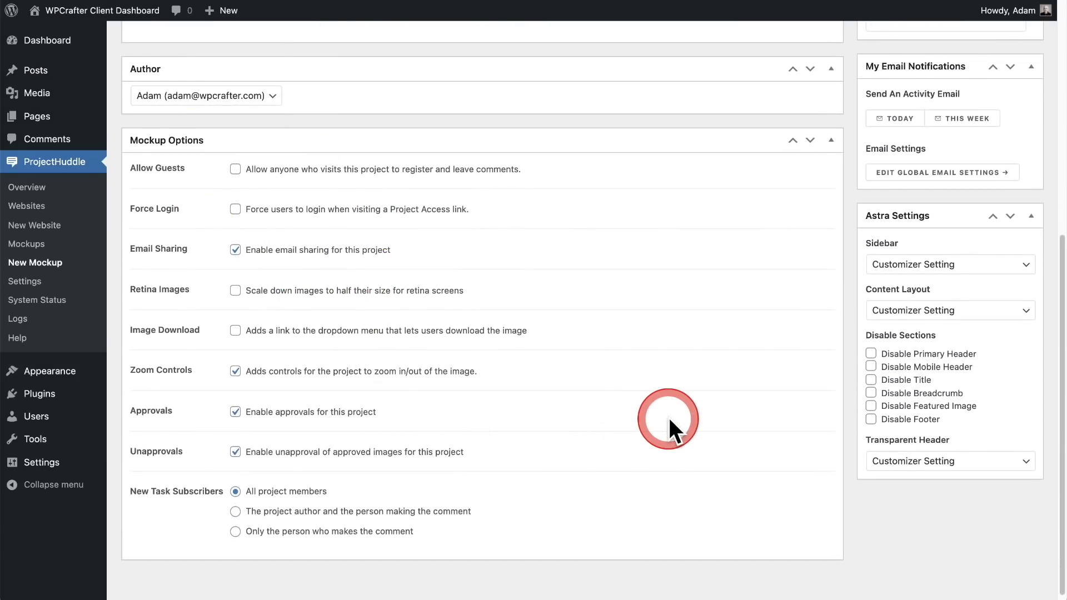
scroll(669, 421, "up", 5)
scroll(668, 416, "up", 2)
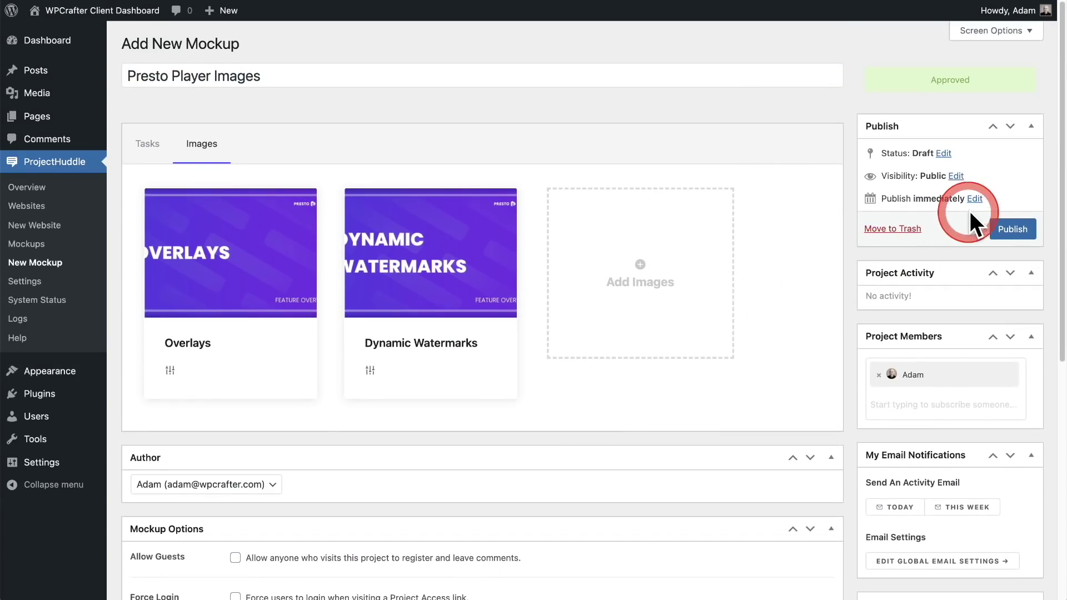
Step: Publish the Presto Player Images mockup and copy its project access link
left_click(1010, 229)
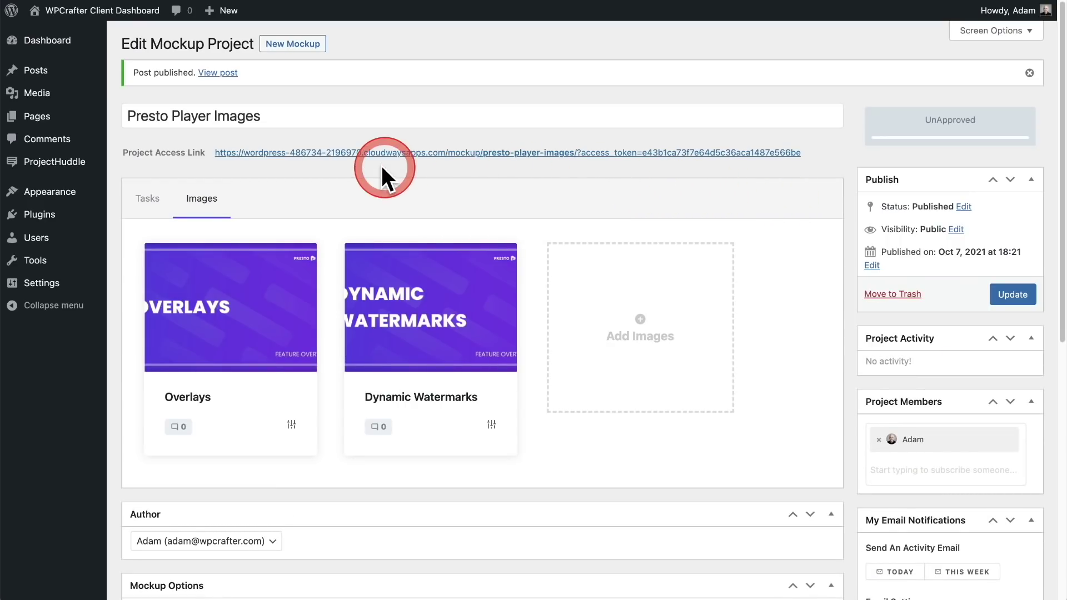
mouse_move(368, 160)
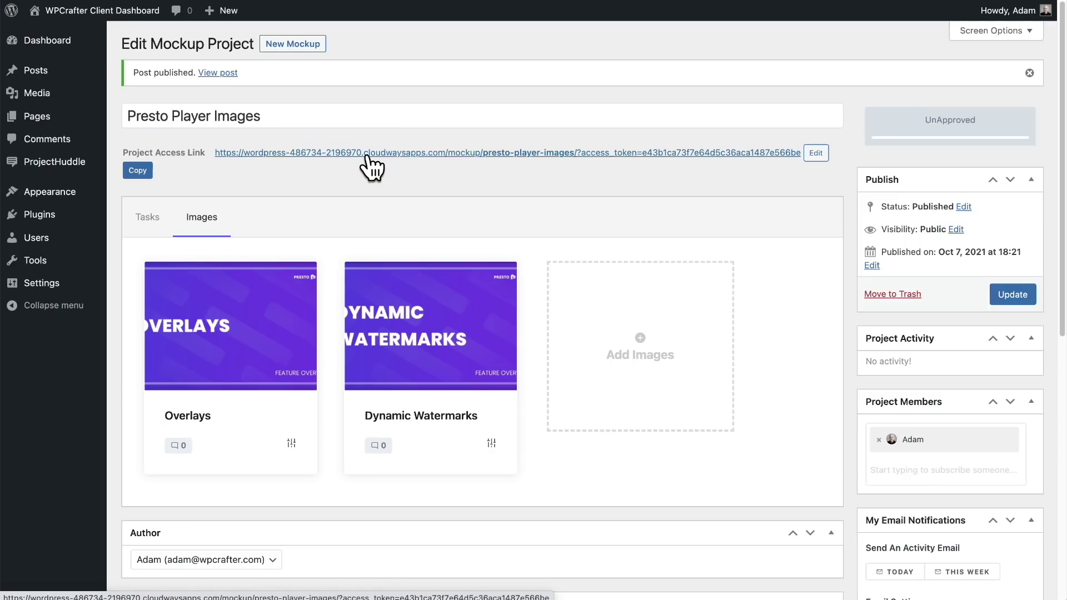
left_click(139, 171)
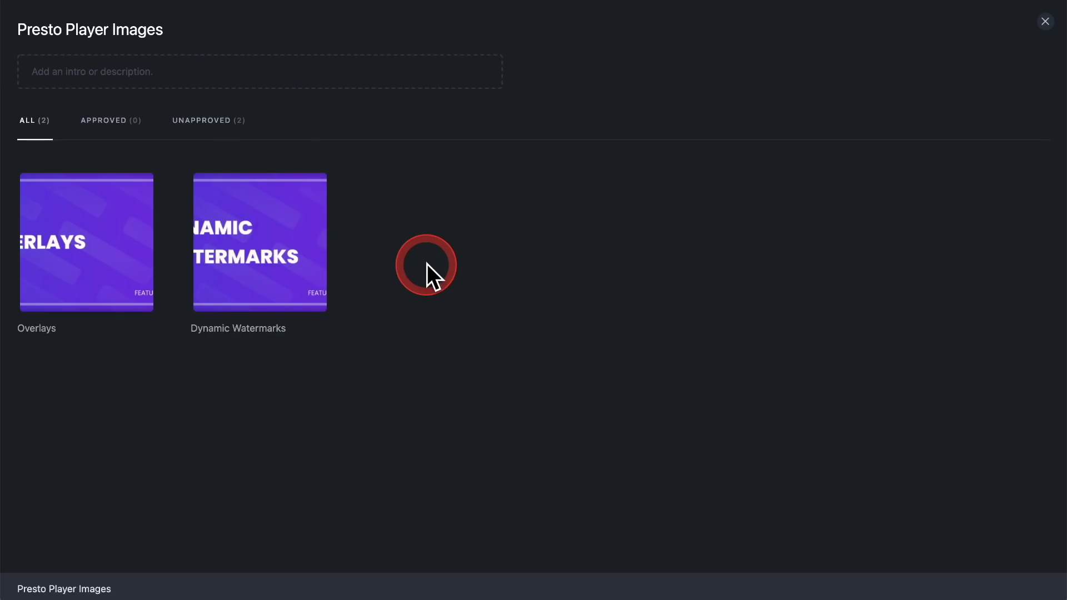
Step: Edit and save the project description on the mockup's client page
left_click(148, 75)
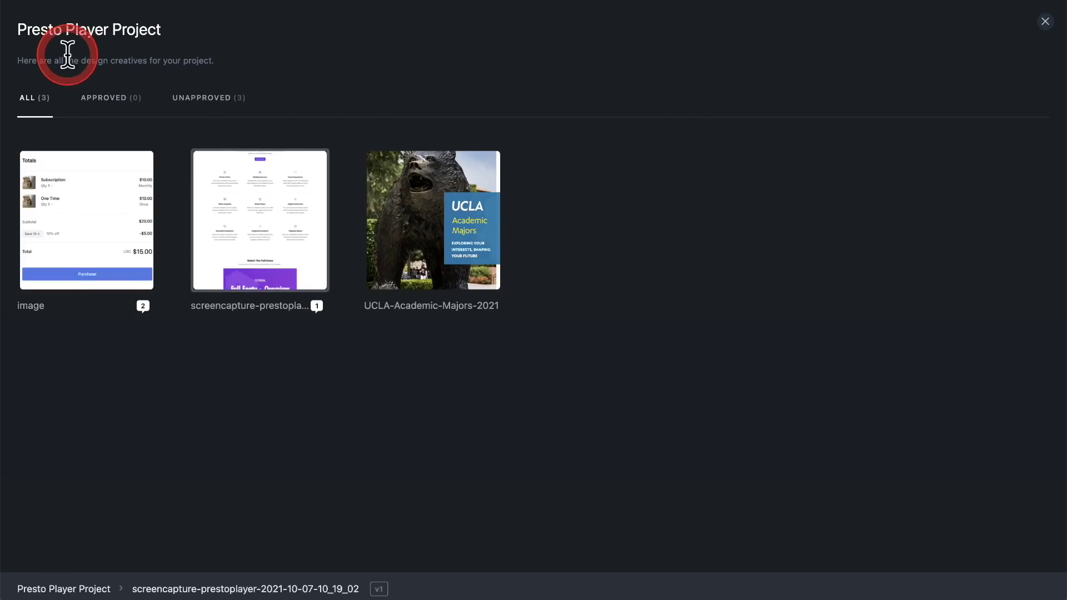
left_click_drag(67, 54, 245, 56)
left_click(369, 112)
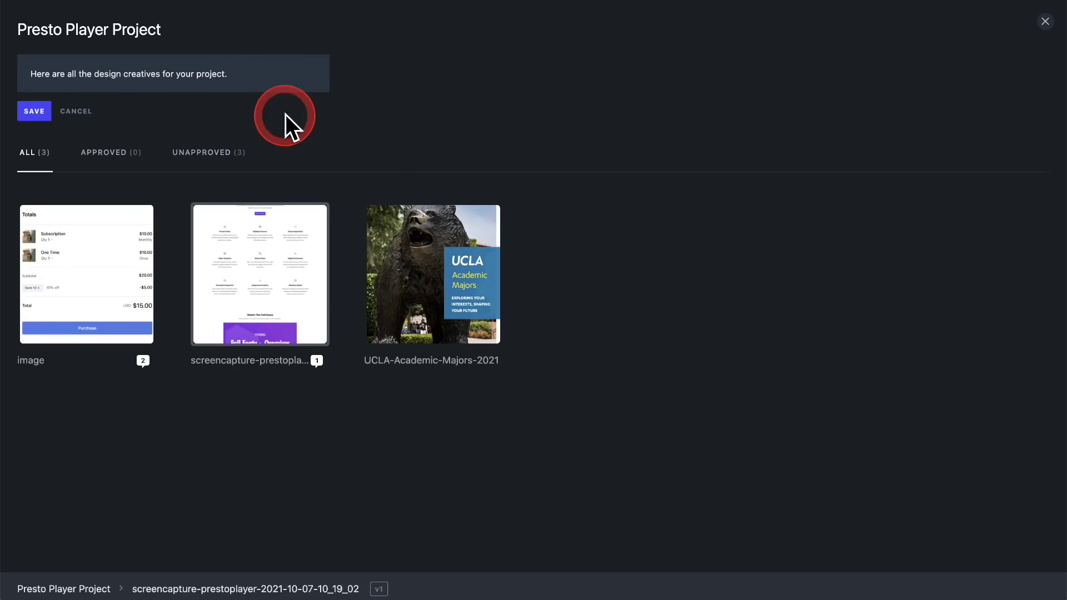
left_click(75, 111)
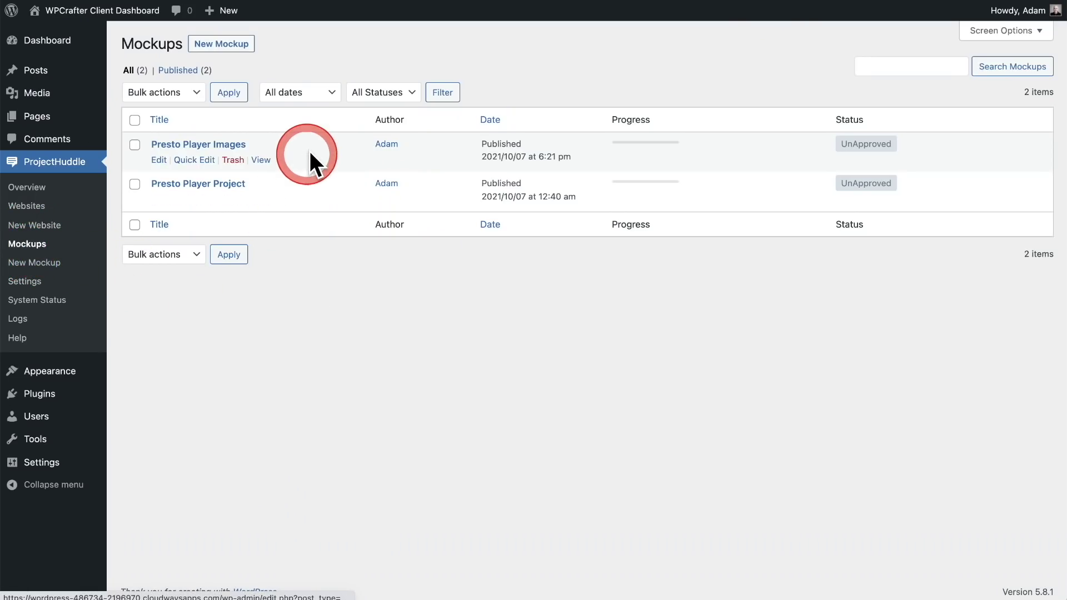
Step: In Presto Player Project, drag the screencapture image after the UCLA image and view its two open tasks
left_click(342, 236)
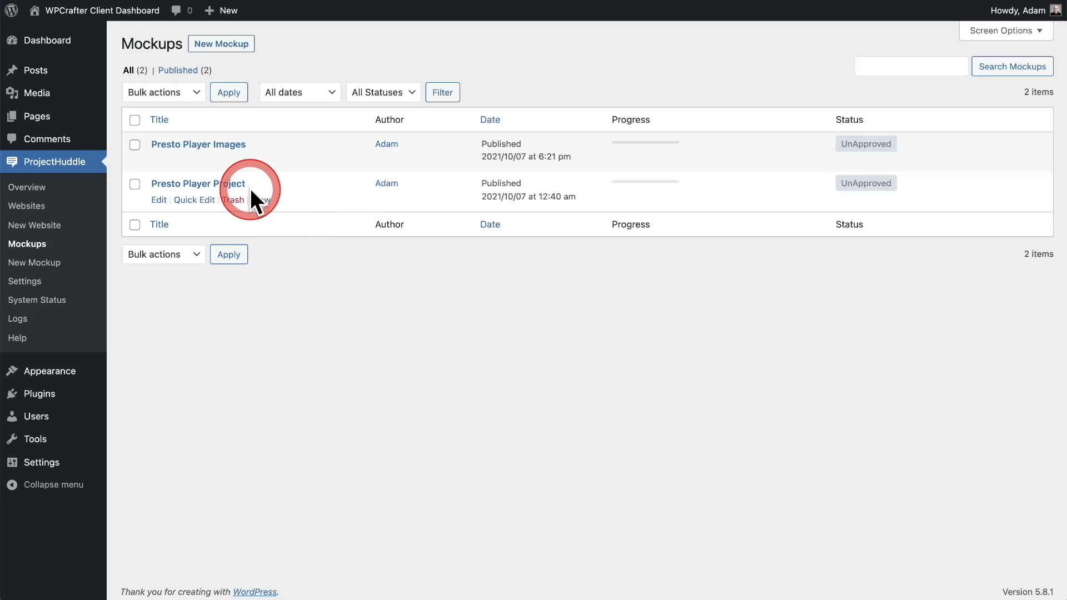
left_click(236, 185)
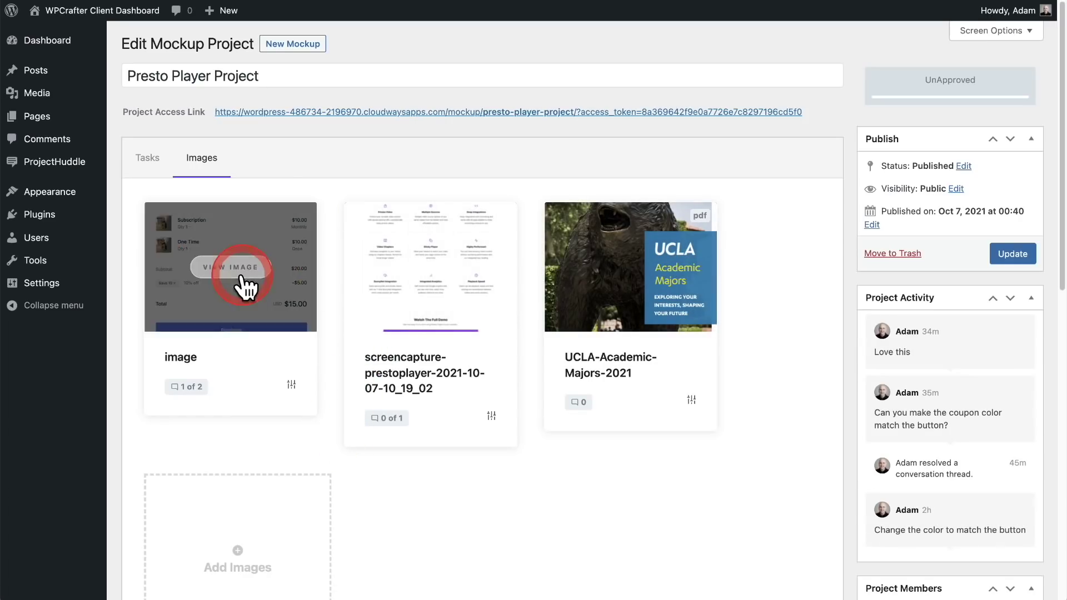
mouse_move(391, 273)
left_click_drag(393, 318, 639, 295)
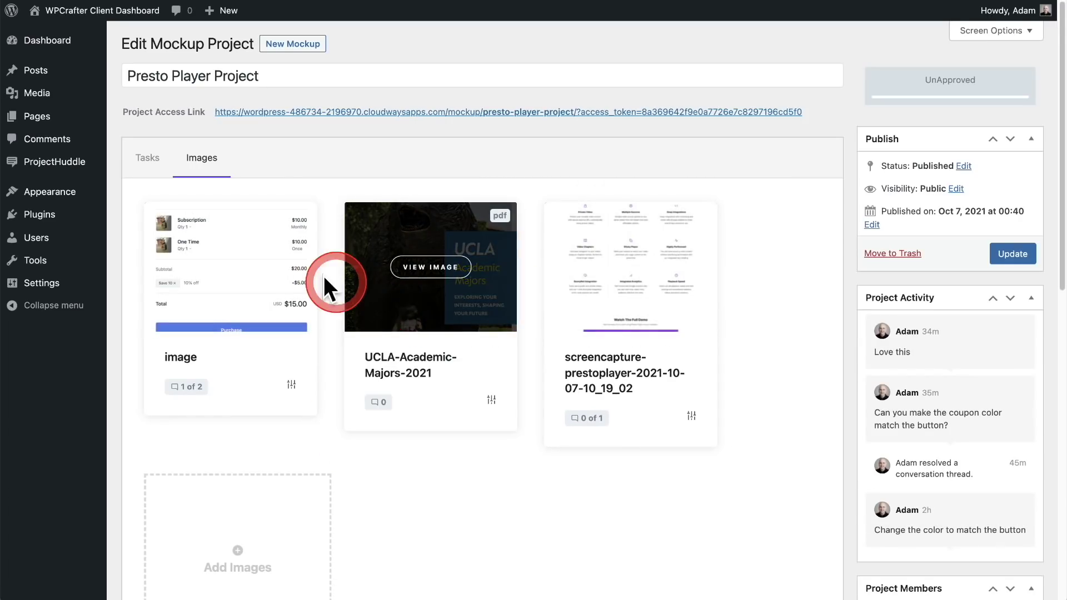
left_click(148, 160)
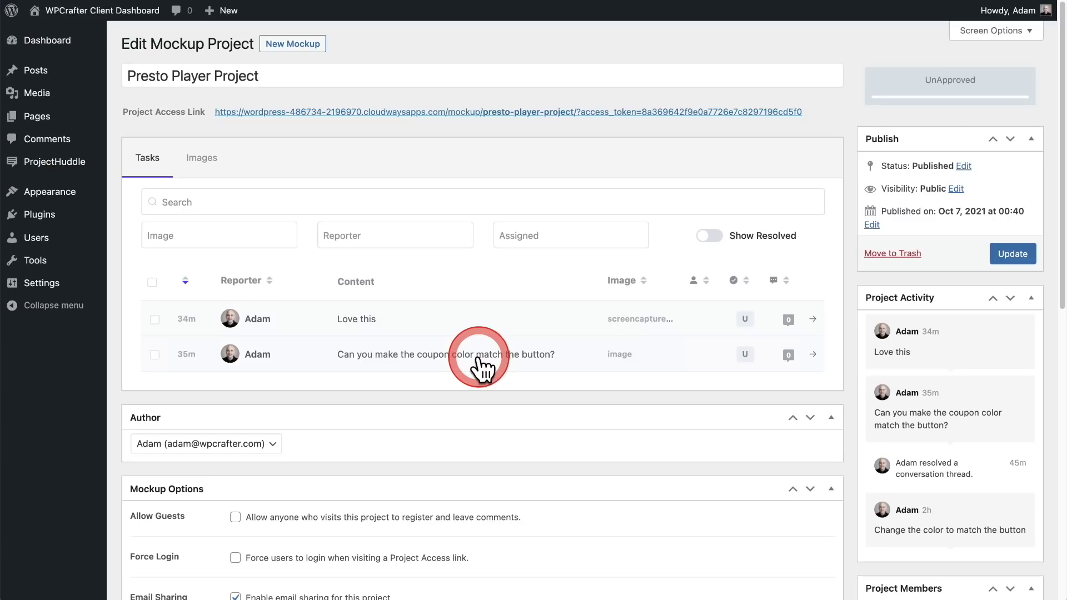
left_click(486, 306)
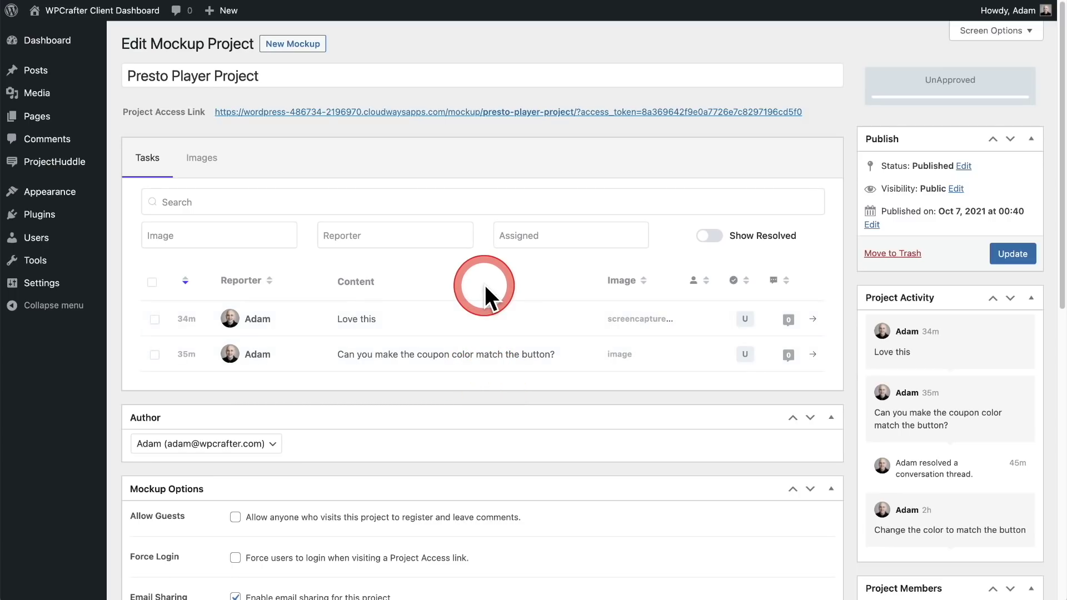